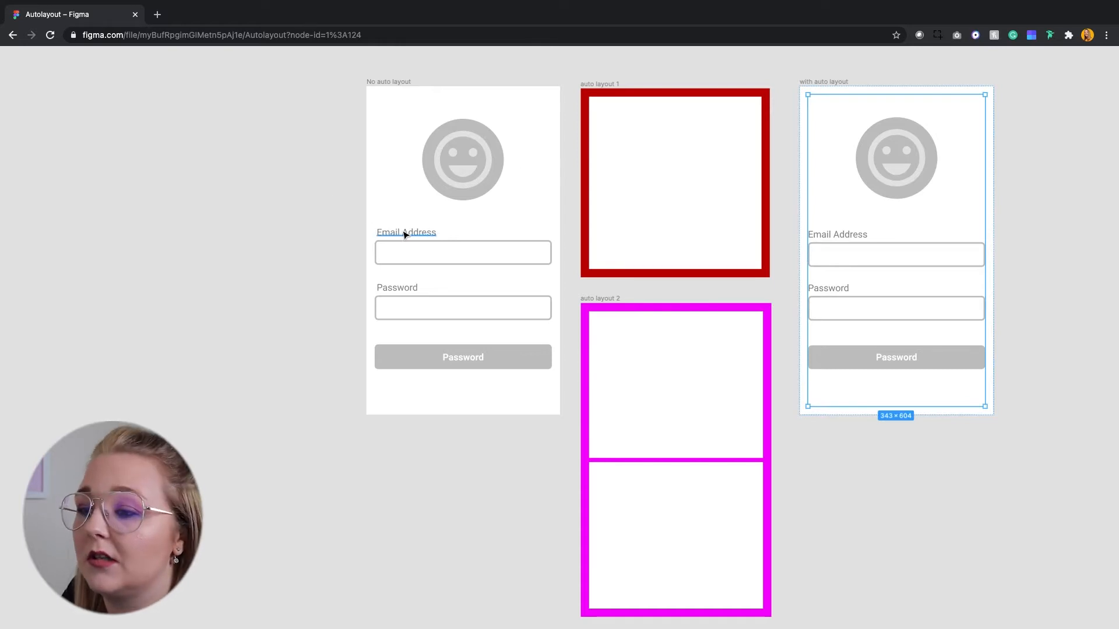
Reorder the fields in the "with auto layout" frame so that Email Address sits below Password.
{"action": "left_click_drag", "start_coordinate": [349, 217], "coordinate": [430, 338]}
{"action": "left_click_drag", "start_coordinate": [379, 280], "coordinate": [425, 305]}
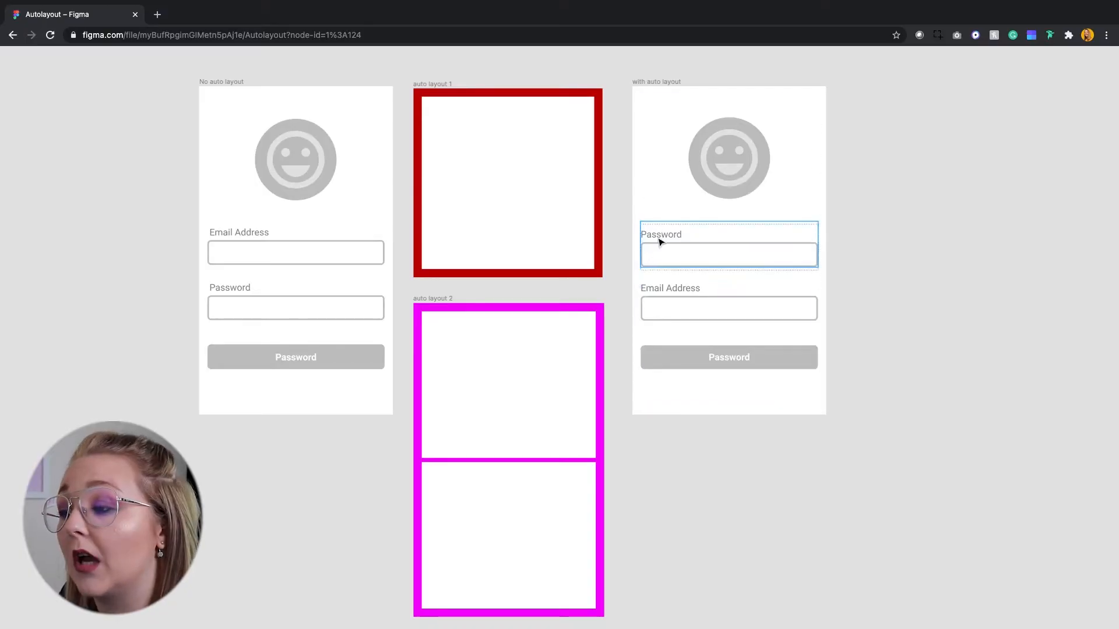
{"action": "left_click_drag", "start_coordinate": [661, 242], "coordinate": [656, 283]}
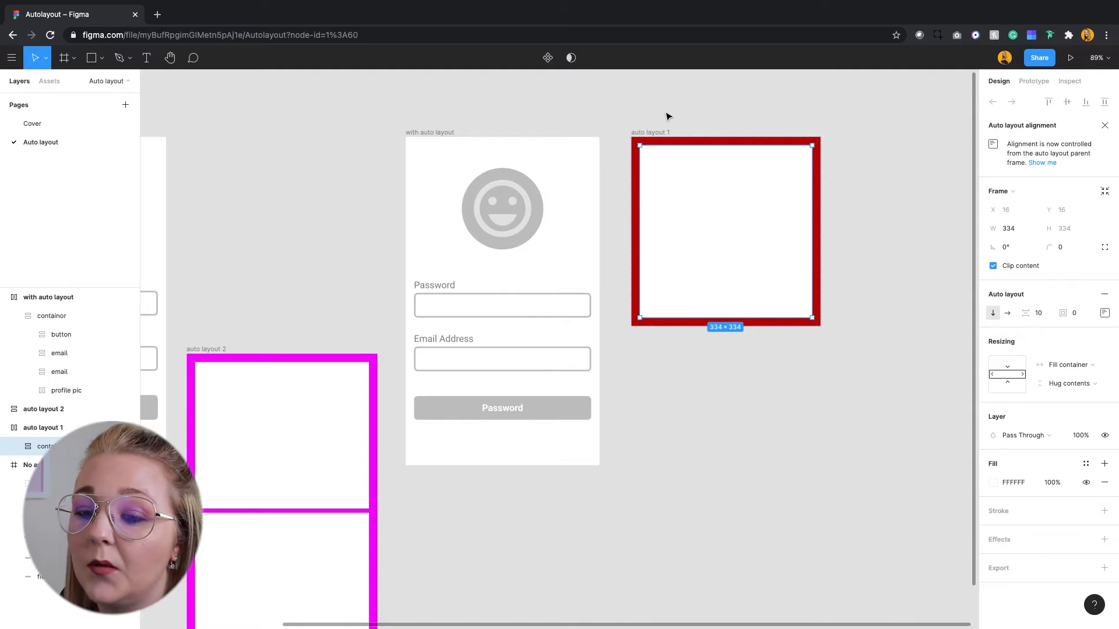
Set the top and bottom padding of the red "auto layout 1" frame to 8.
{"action": "left_click", "coordinate": [49, 430]}
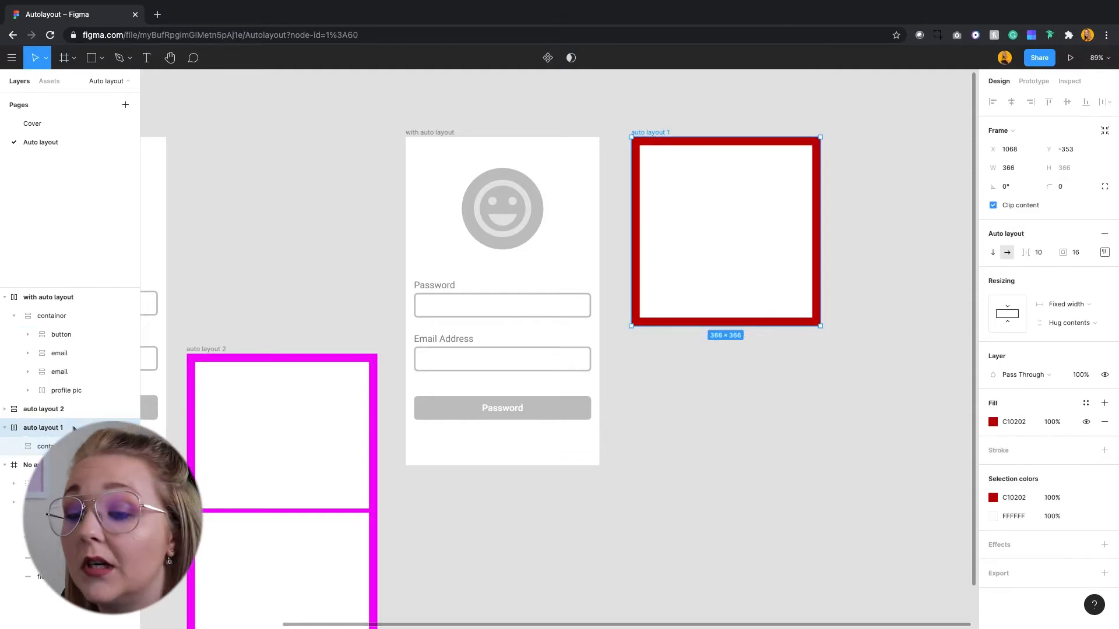
{"action": "left_click", "coordinate": [46, 446]}
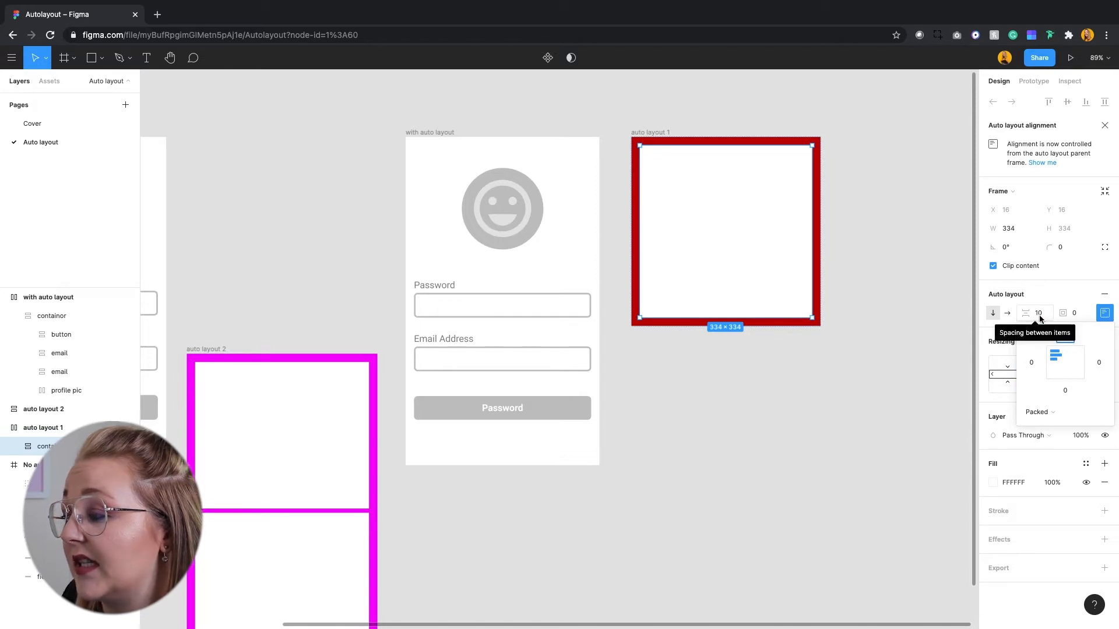
{"action": "left_click", "coordinate": [774, 376]}
{"action": "left_click", "coordinate": [646, 133]}
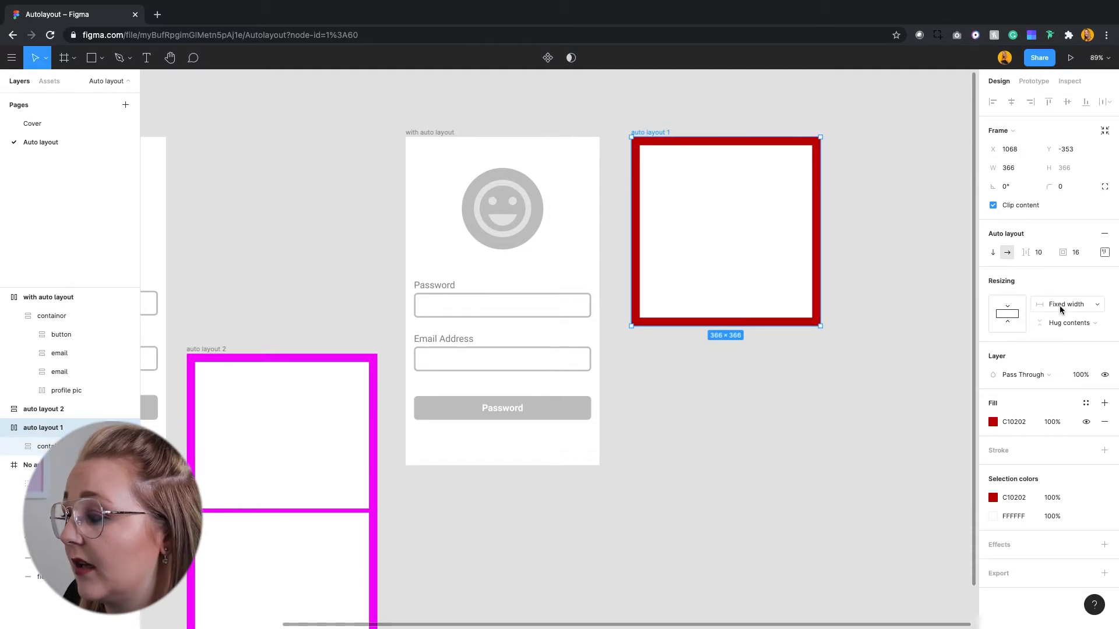
{"action": "left_click", "coordinate": [1104, 252]}
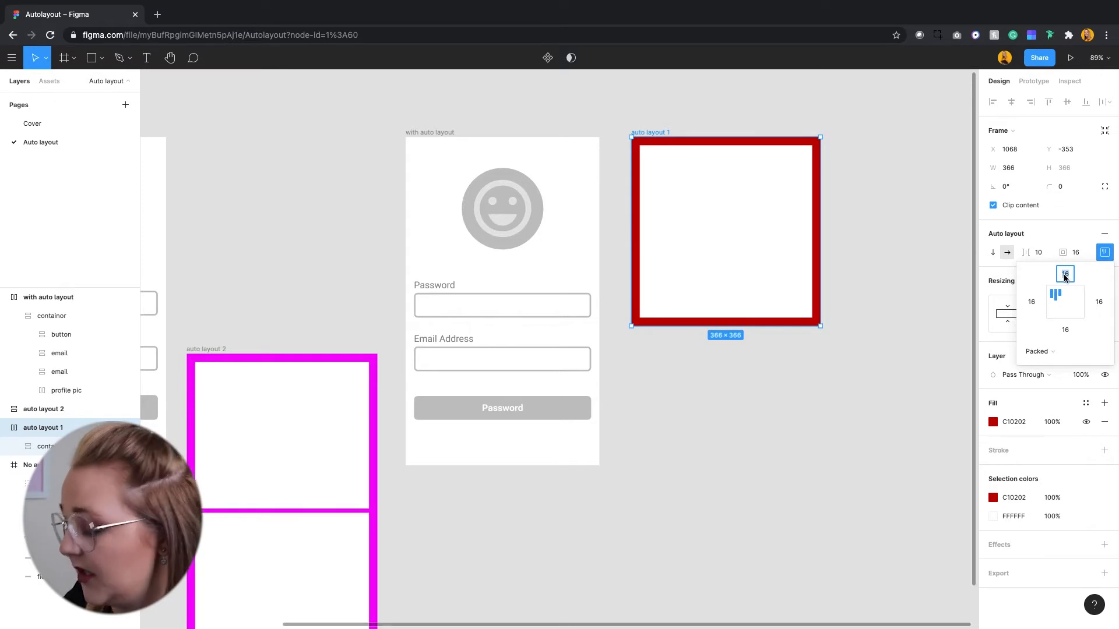
{"action": "type", "text": "8"}
{"action": "key", "text": "Return"}
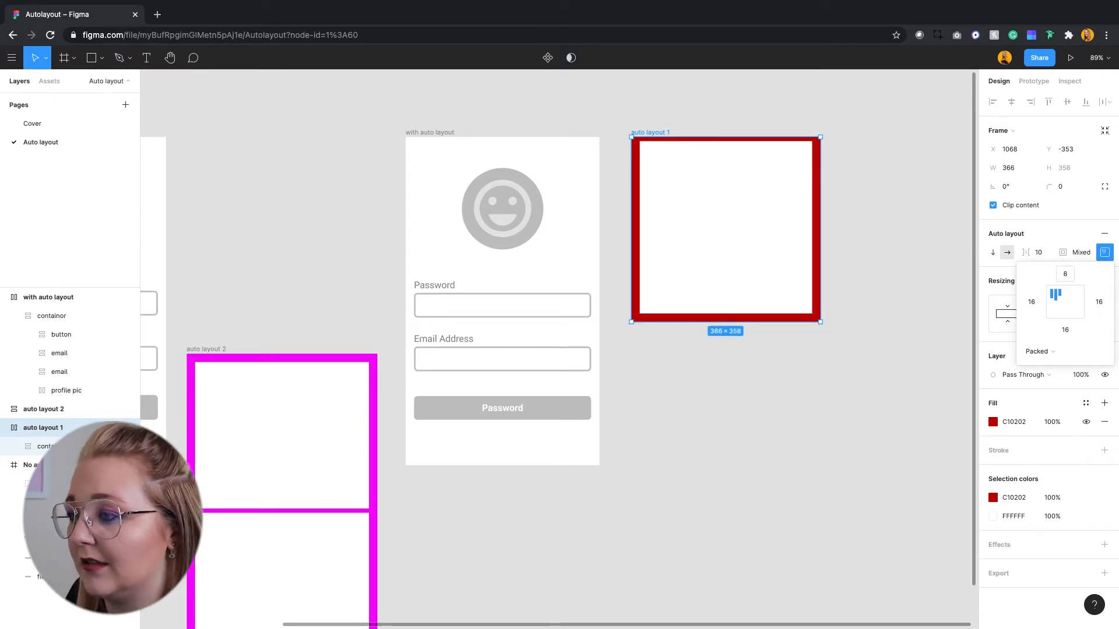
{"action": "type", "text": "8"}
{"action": "key", "text": "Escape"}
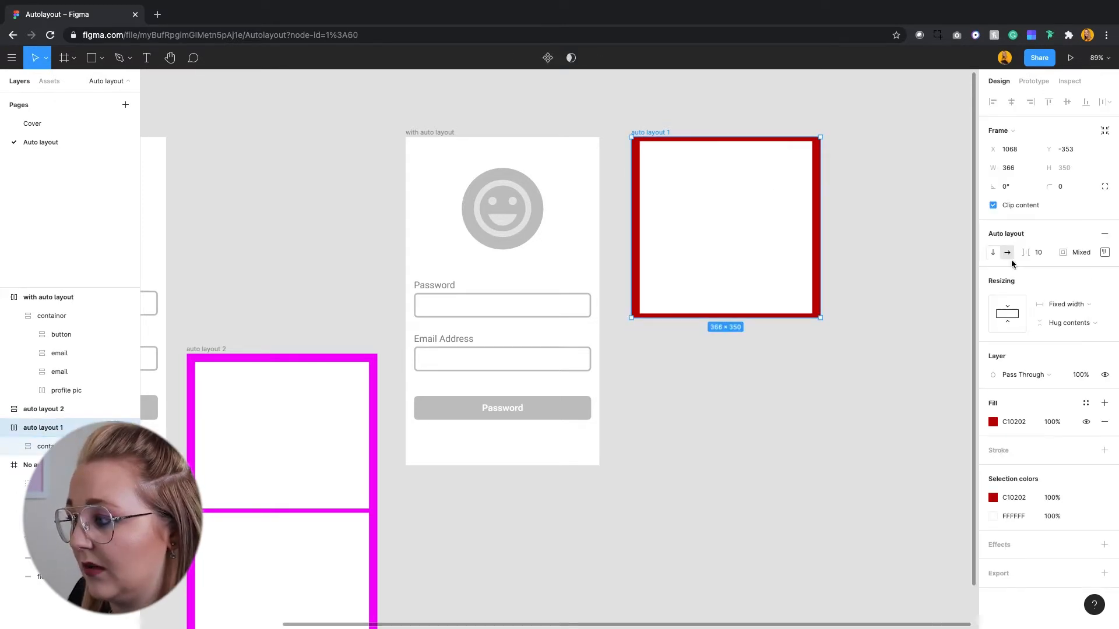
Set the left padding of the red "auto layout 1" frame to 88.
{"action": "left_click", "coordinate": [1103, 253]}
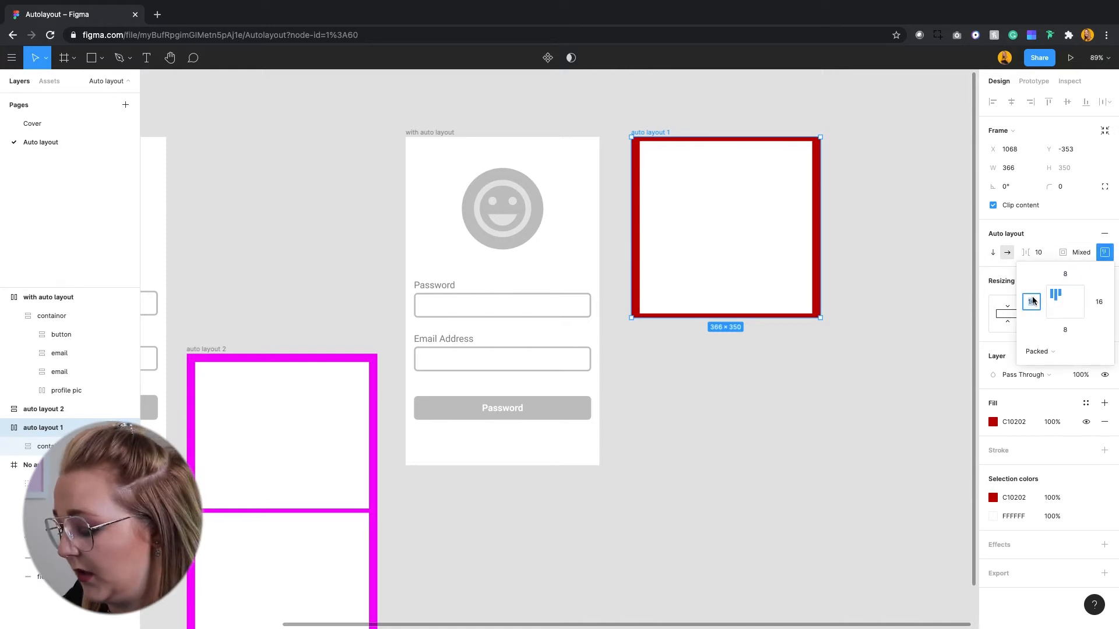
{"action": "type", "text": "88"}
{"action": "key", "text": "Return"}
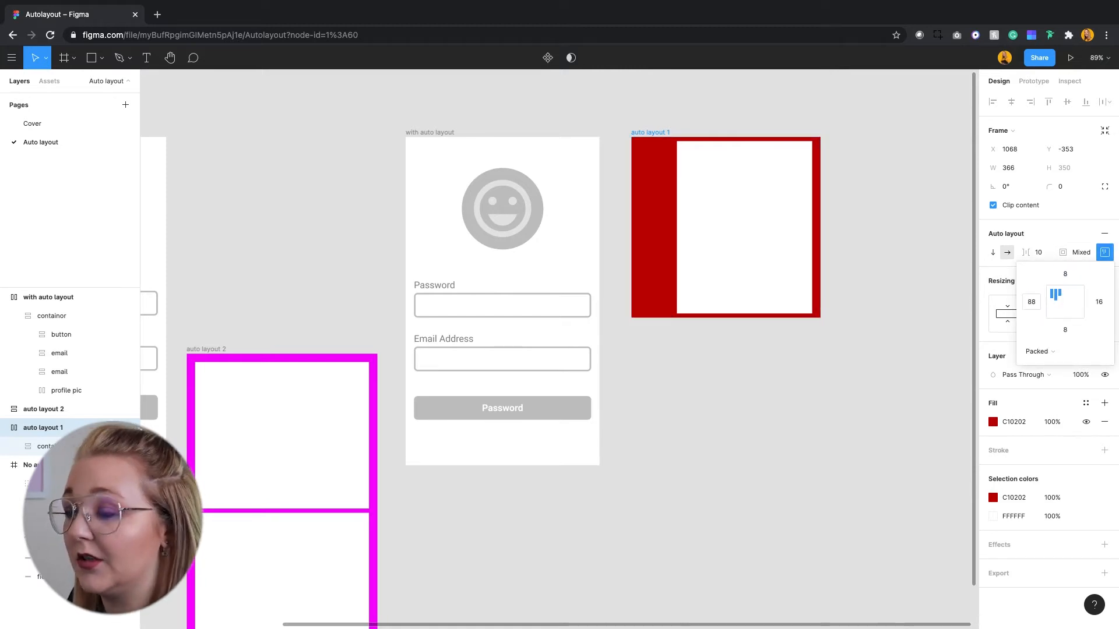
{"action": "left_click", "coordinate": [686, 210]}
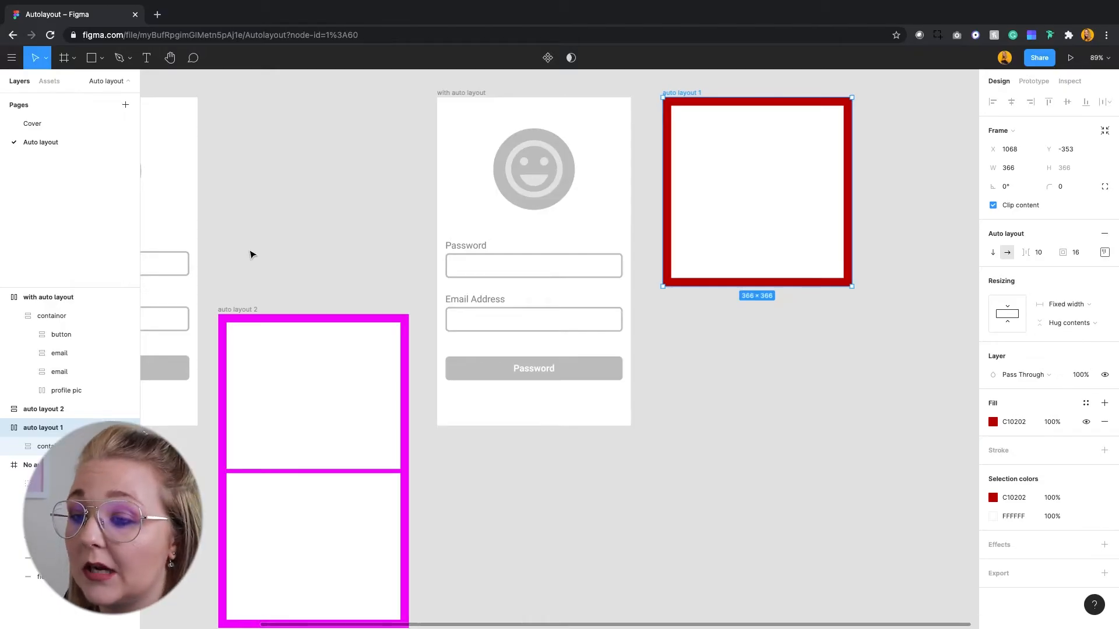
Move the magenta "auto layout 2" frame directly beneath the "auto layout 1" frame.
{"action": "left_click_drag", "start_coordinate": [228, 309], "coordinate": [673, 301]}
{"action": "left_click", "coordinate": [764, 123]}
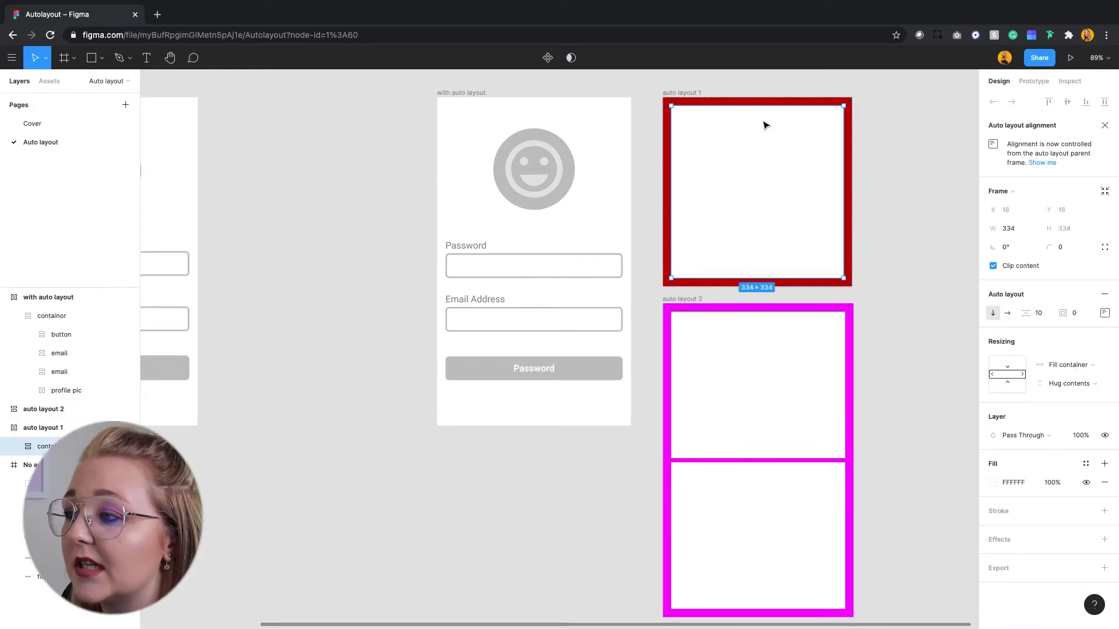
Examine the padding and item spacing of the "auto layout 2" frame and its two stacked boxes.
{"action": "scroll", "coordinate": [687, 315], "scroll_direction": "down", "scroll_amount": 3}
{"action": "left_click", "coordinate": [699, 435]}
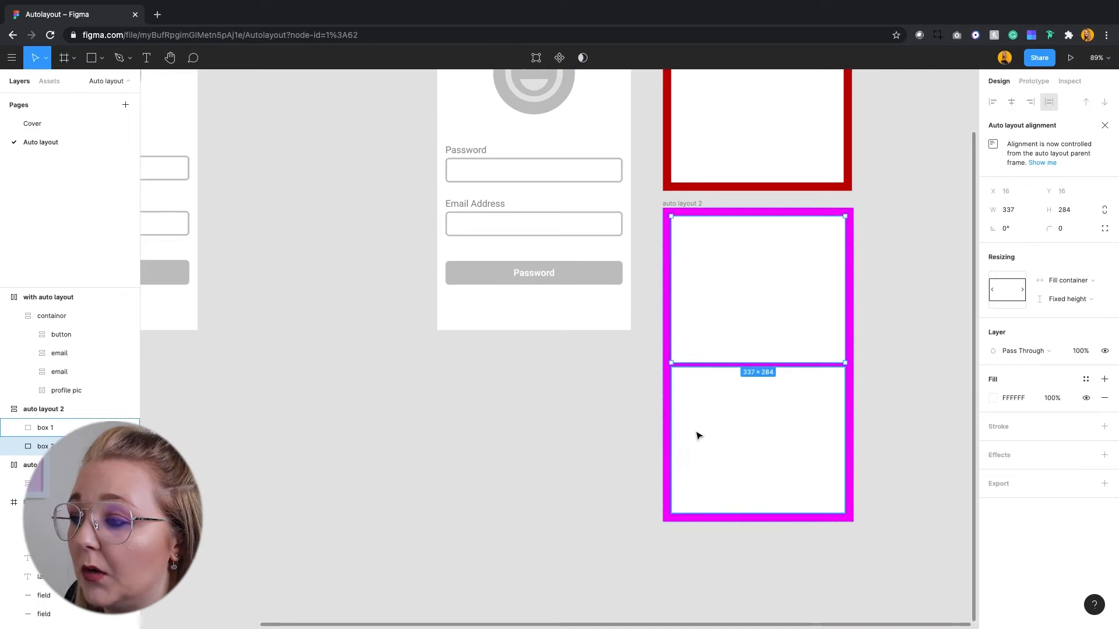
{"action": "left_click", "coordinate": [699, 330]}
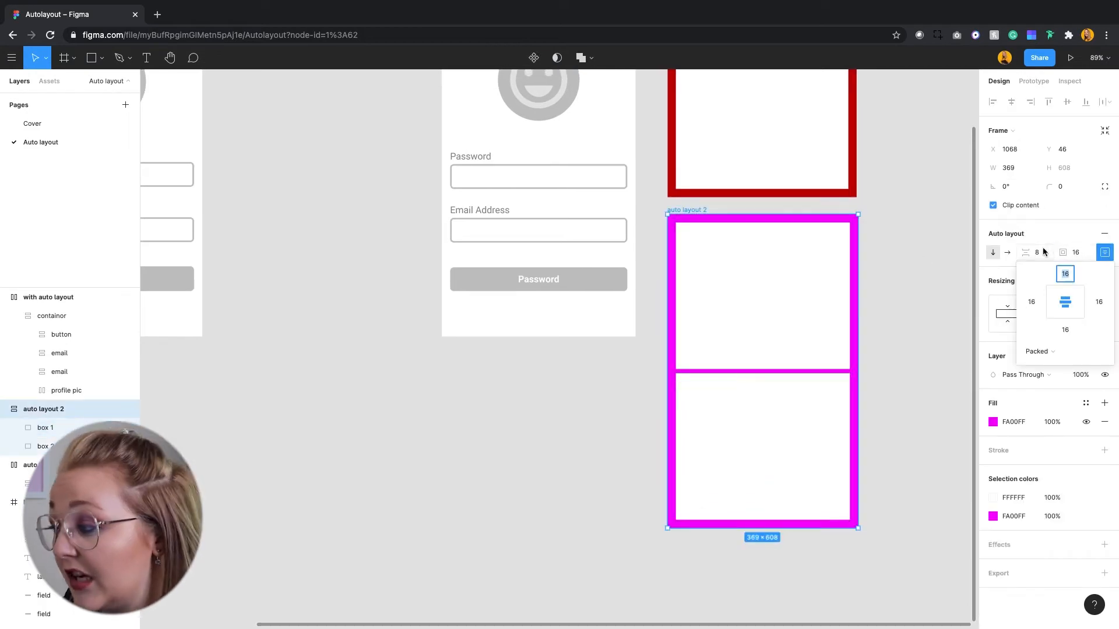
{"action": "left_click", "coordinate": [1044, 254]}
{"action": "left_click", "coordinate": [770, 362]}
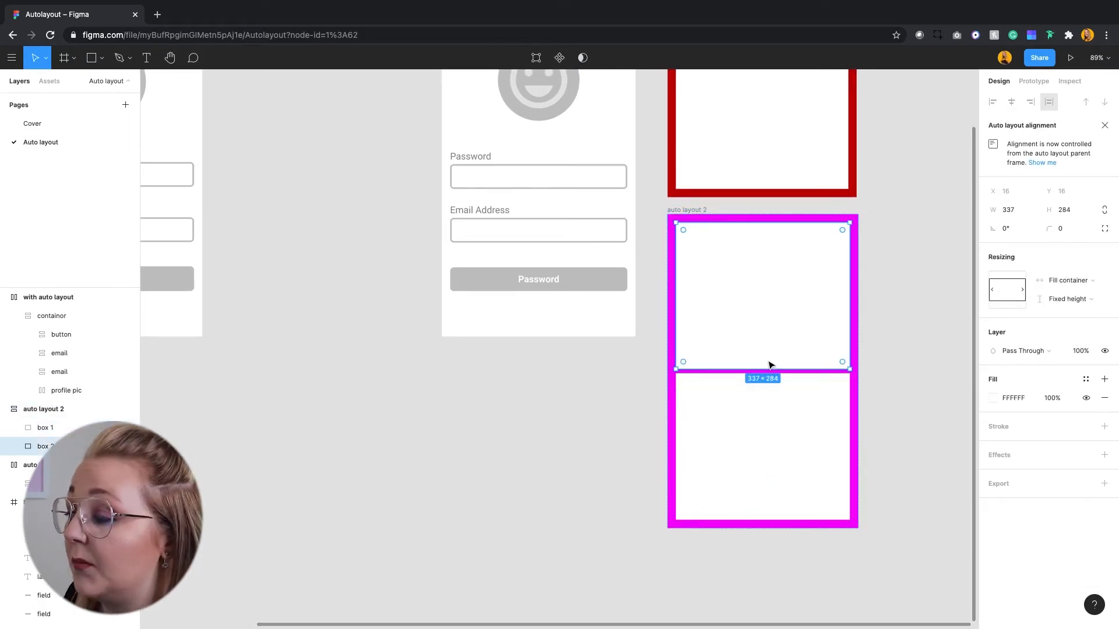
{"action": "left_click", "coordinate": [764, 404]}
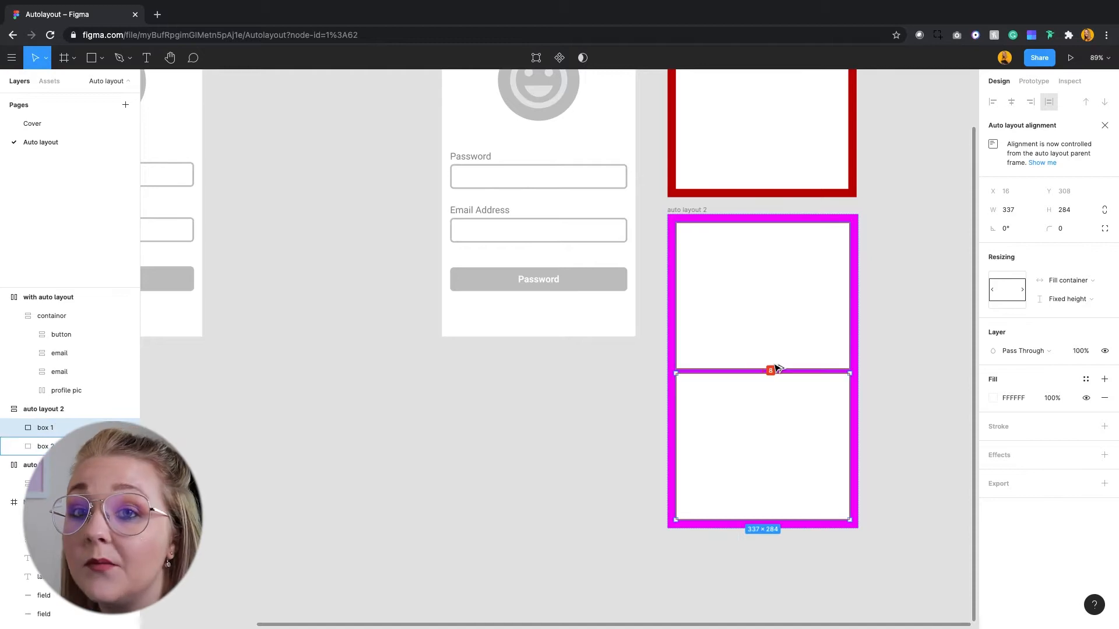
{"action": "left_click", "coordinate": [764, 252]}
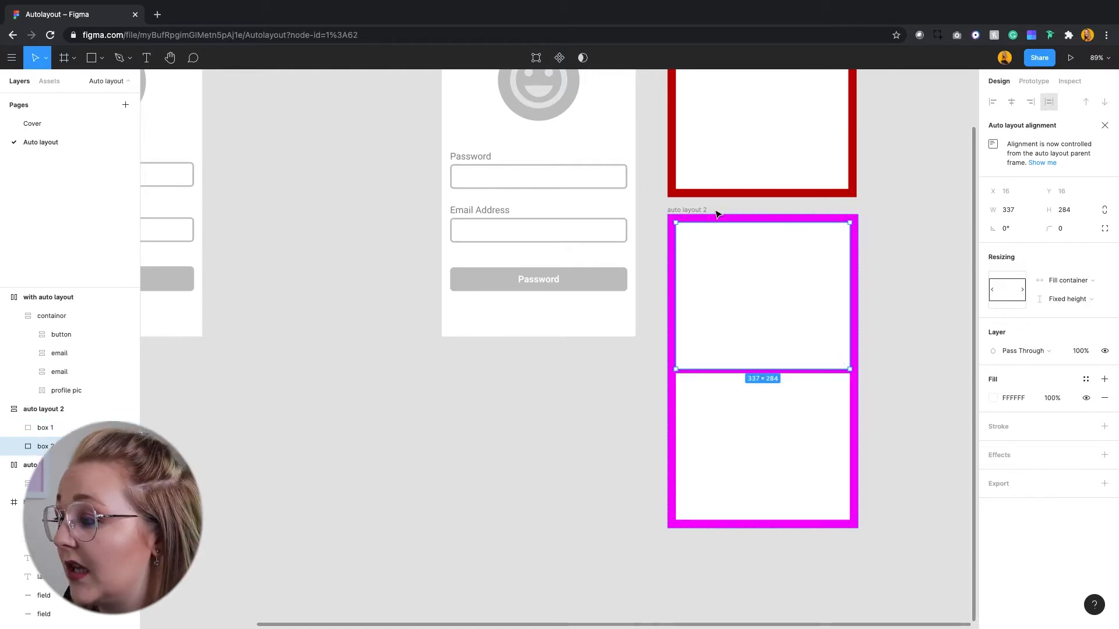
Set the spacing between the boxes in "auto layout 2" to 44 and switch the frame's layout direction to horizontal.
{"action": "left_click", "coordinate": [708, 214]}
{"action": "type", "text": "44"}
{"action": "key", "text": "Return"}
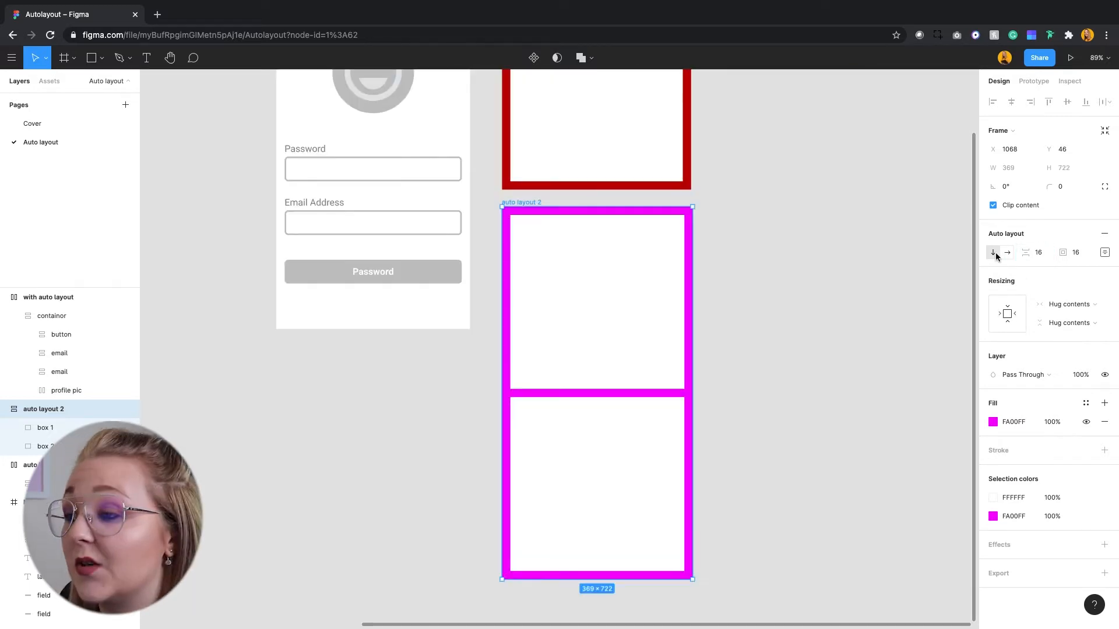
{"action": "left_click", "coordinate": [1007, 253]}
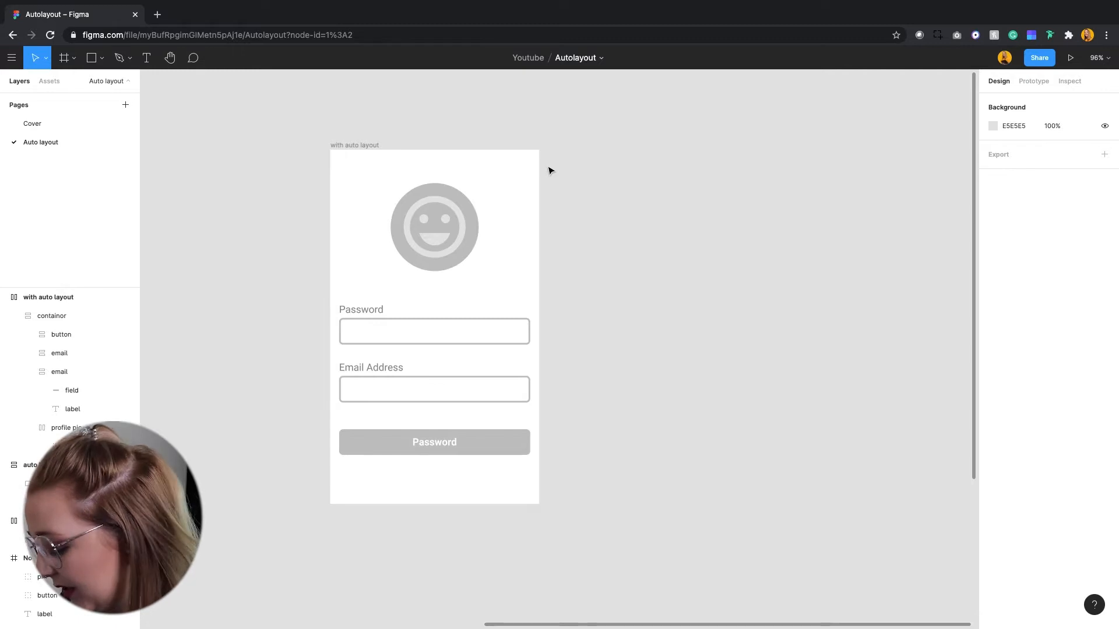
Add a new iPhone 8 frame beside the "with auto layout" frame.
{"action": "key", "text": "f"}
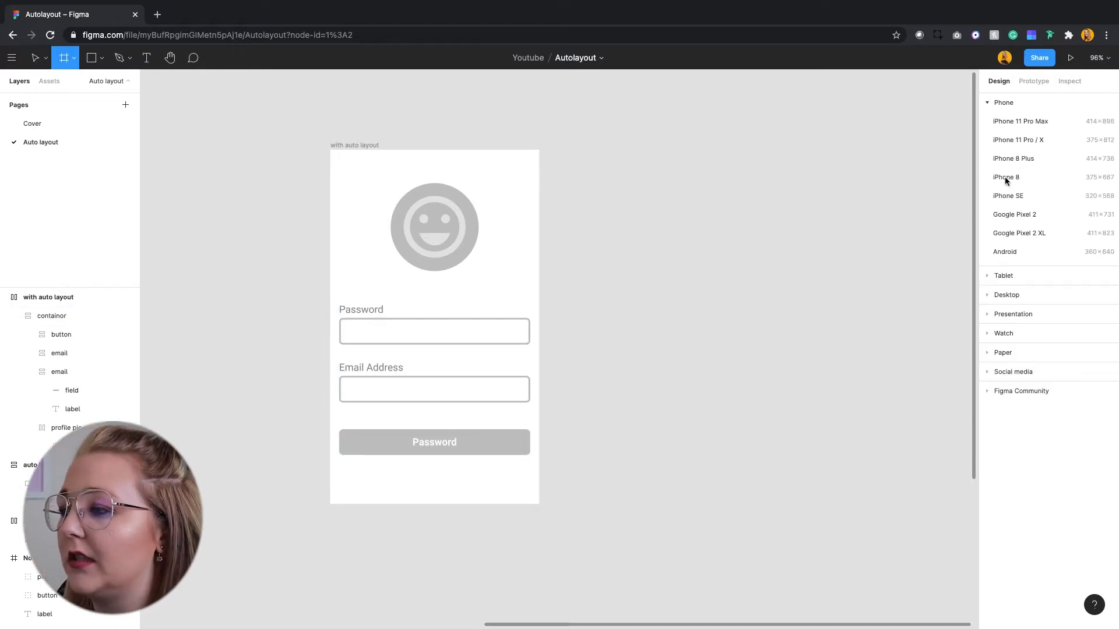
{"action": "left_click", "coordinate": [1005, 178]}
{"action": "key", "text": "Escape"}
Draw a frame about 303 × 318 beside the iPhone 8 frame and rename it "con".
{"action": "key", "text": "f"}
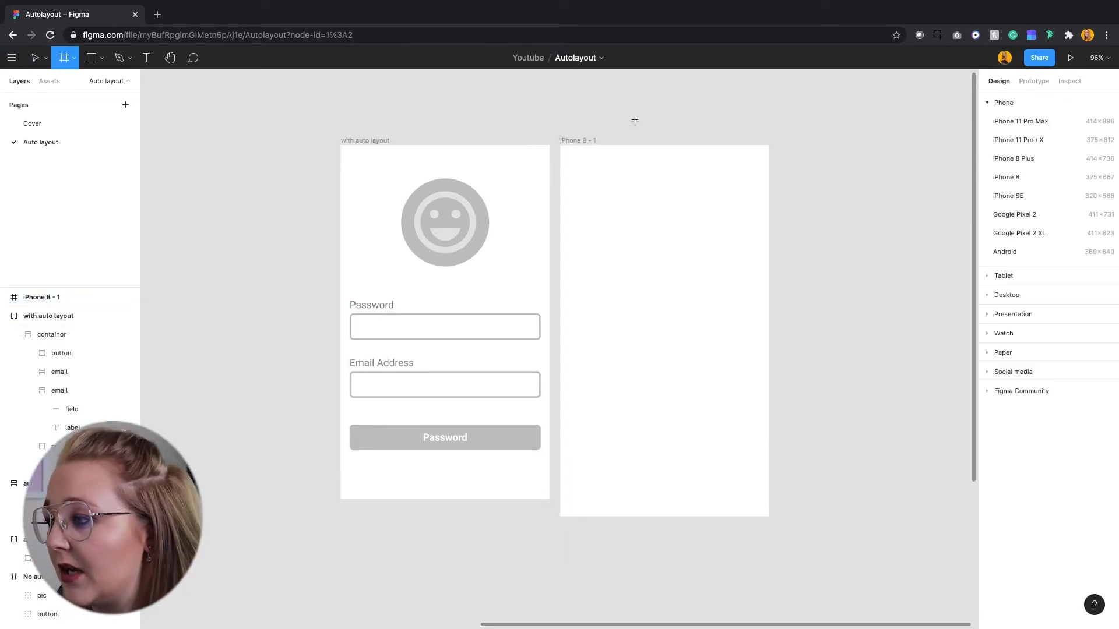
{"action": "left_click_drag", "start_coordinate": [788, 142], "coordinate": [956, 322]}
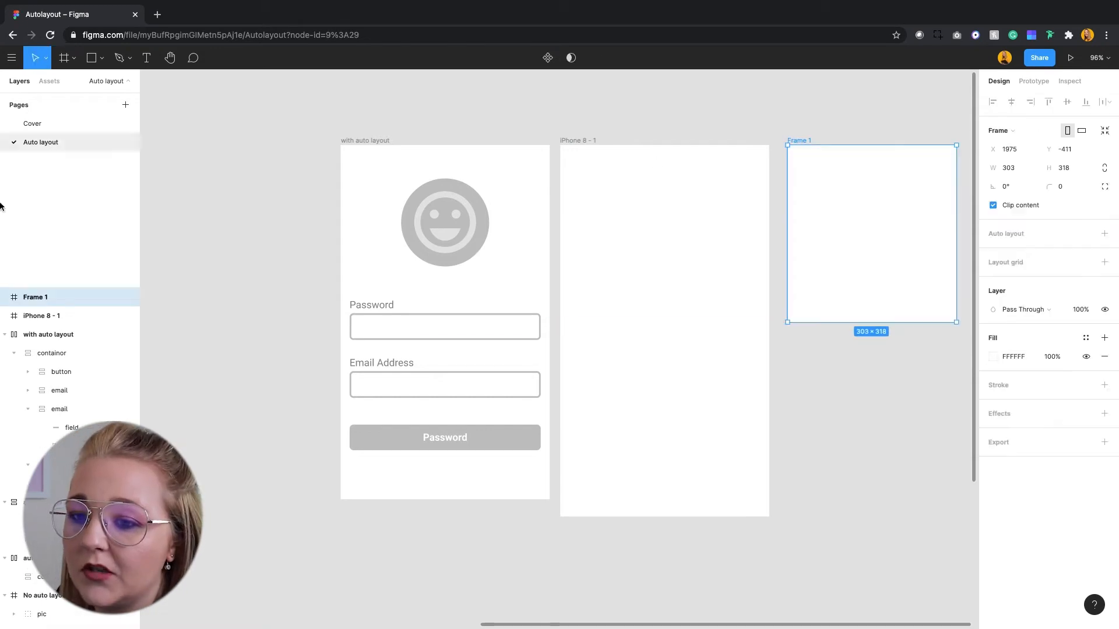
{"action": "double_click", "coordinate": [26, 298]}
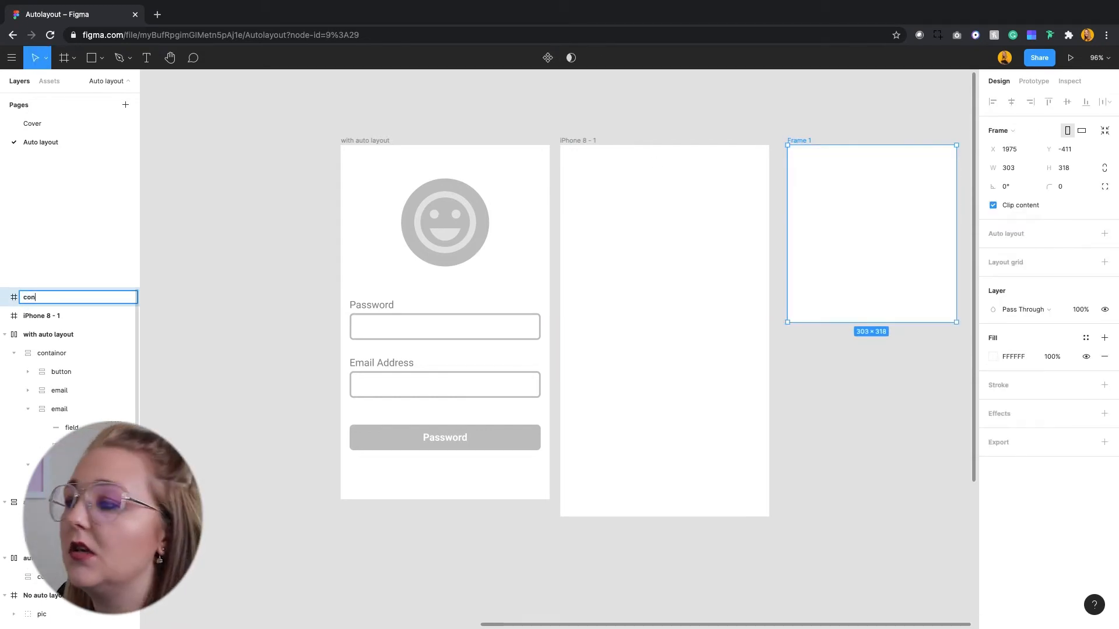
{"action": "left_click", "coordinate": [369, 215]}
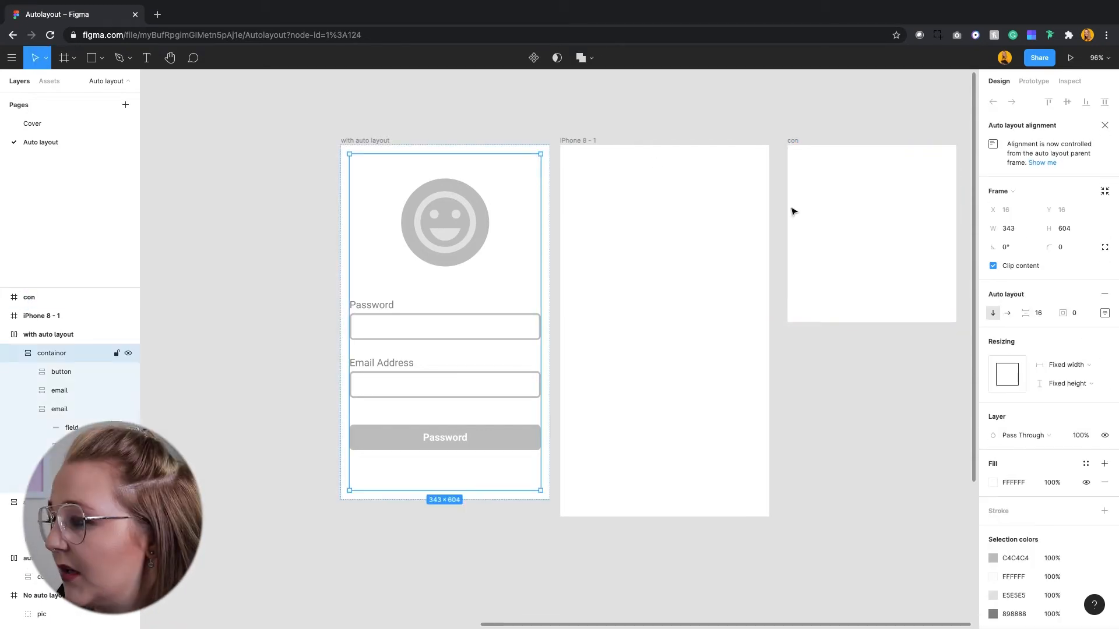
Move the "con" frame inside the upper part of the iPhone 8 frame.
{"action": "left_click", "coordinate": [823, 147]}
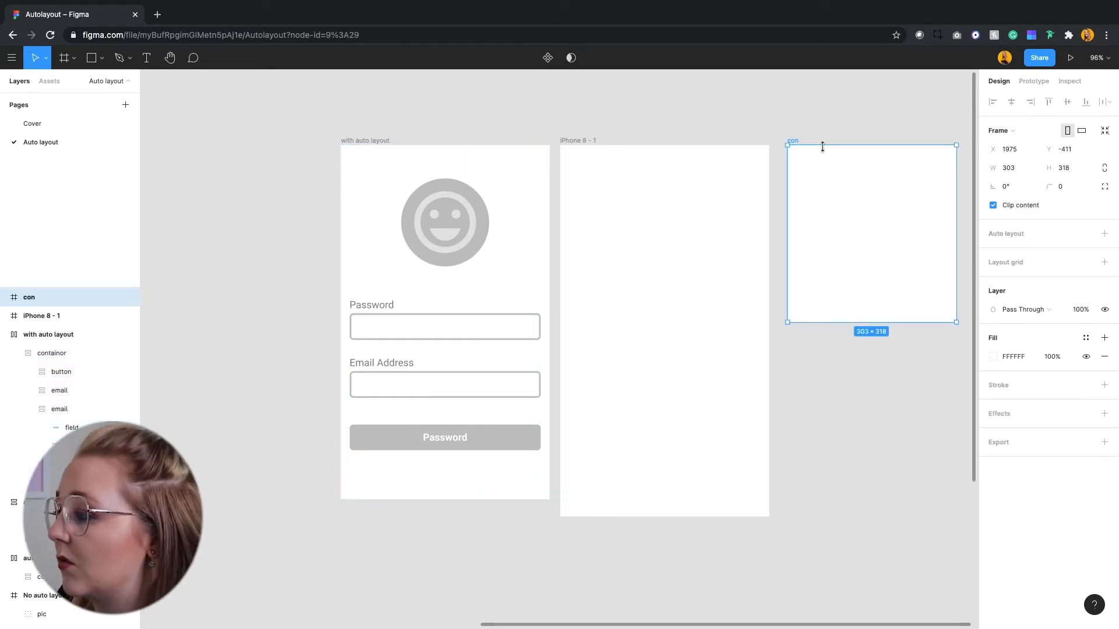
{"action": "left_click_drag", "start_coordinate": [851, 180], "coordinate": [668, 210]}
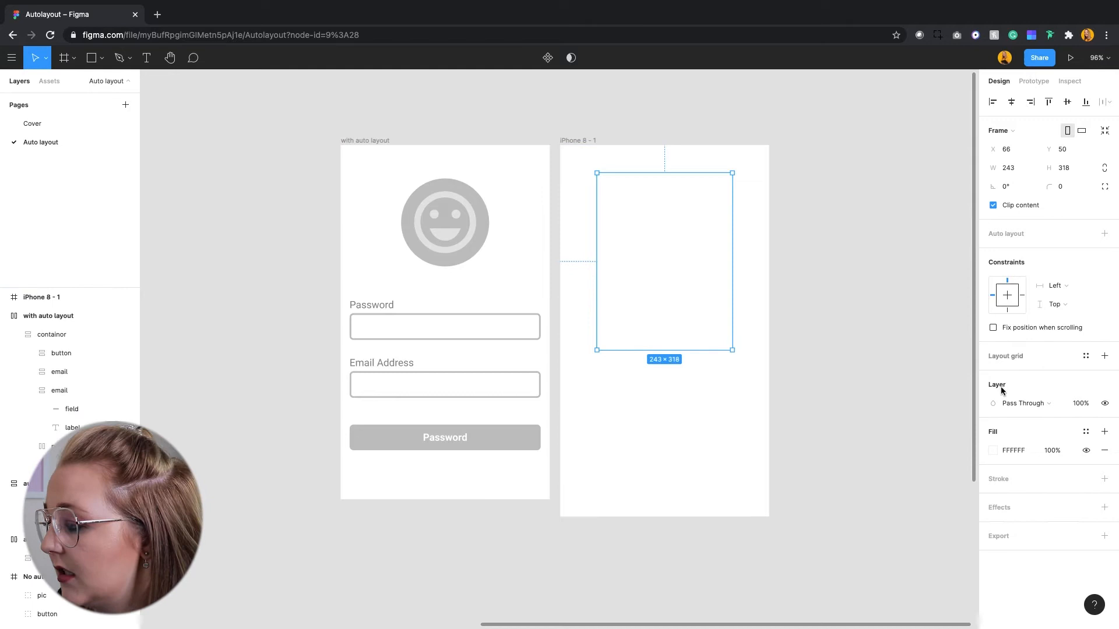
Color the "con" frame blue (3F75FF) and the iPhone 8 frame magenta (FF2EF7), and widen "con" to 343.
{"action": "left_click", "coordinate": [995, 451]}
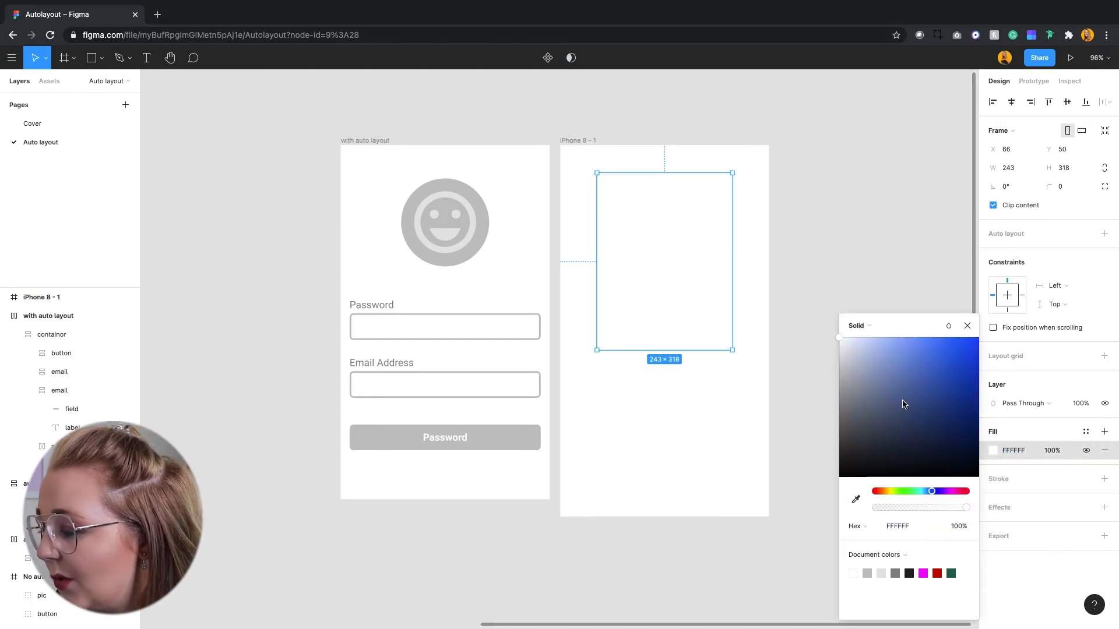
{"action": "left_click_drag", "start_coordinate": [901, 414], "coordinate": [945, 327]}
{"action": "left_click", "coordinate": [967, 326]}
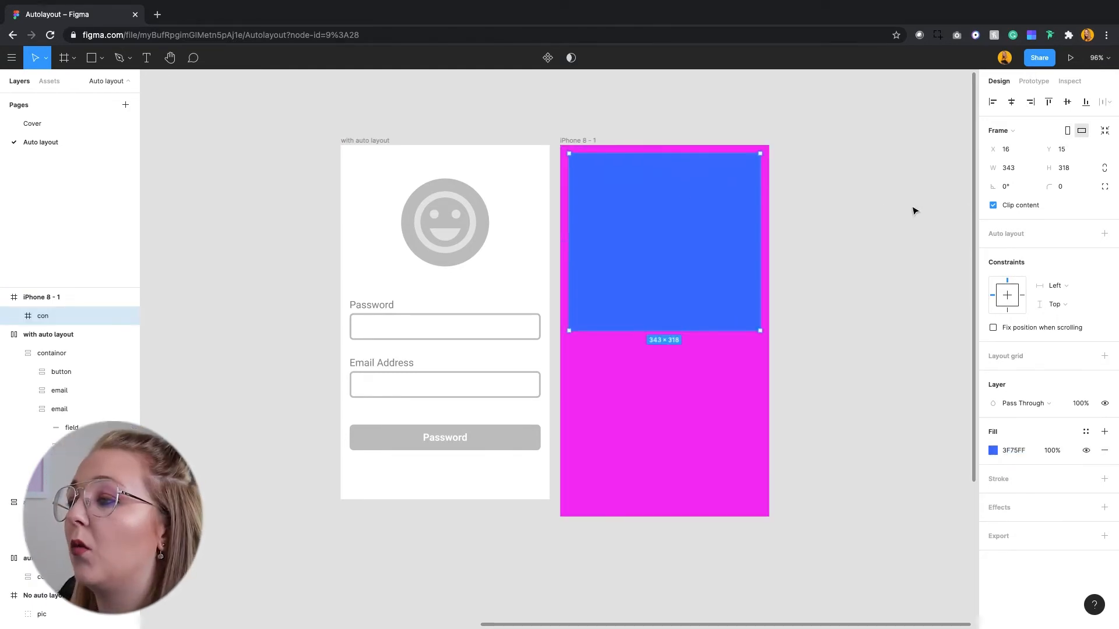
{"action": "left_click", "coordinate": [914, 211]}
{"action": "left_click", "coordinate": [683, 170]}
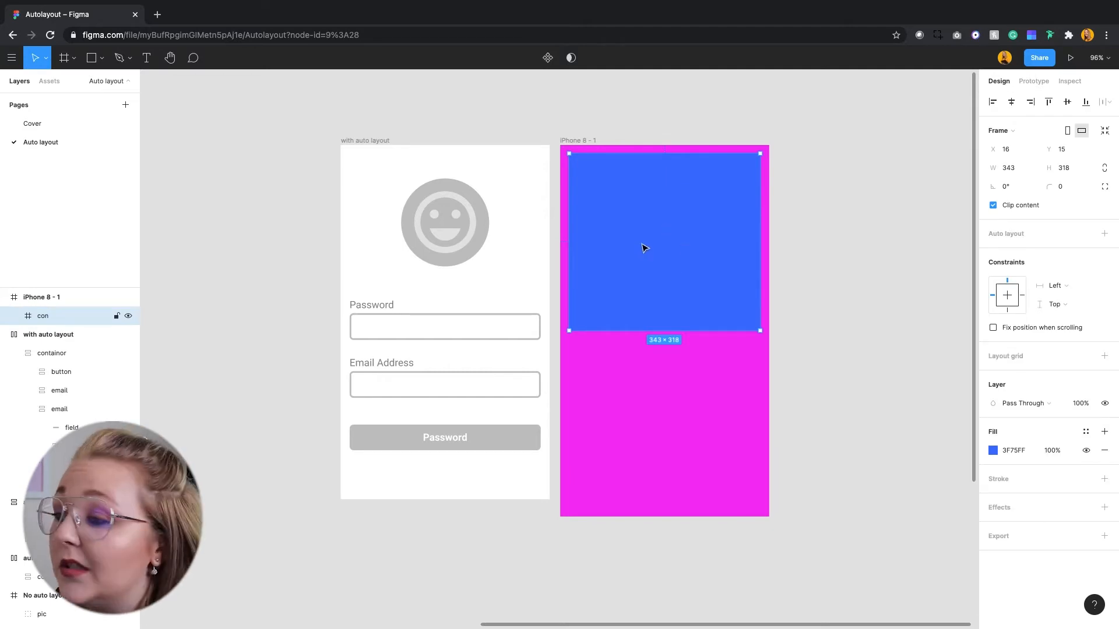
Apply vertical auto layout to the iPhone 8 frame with 16 padding on all four sides.
{"action": "left_click", "coordinate": [575, 142]}
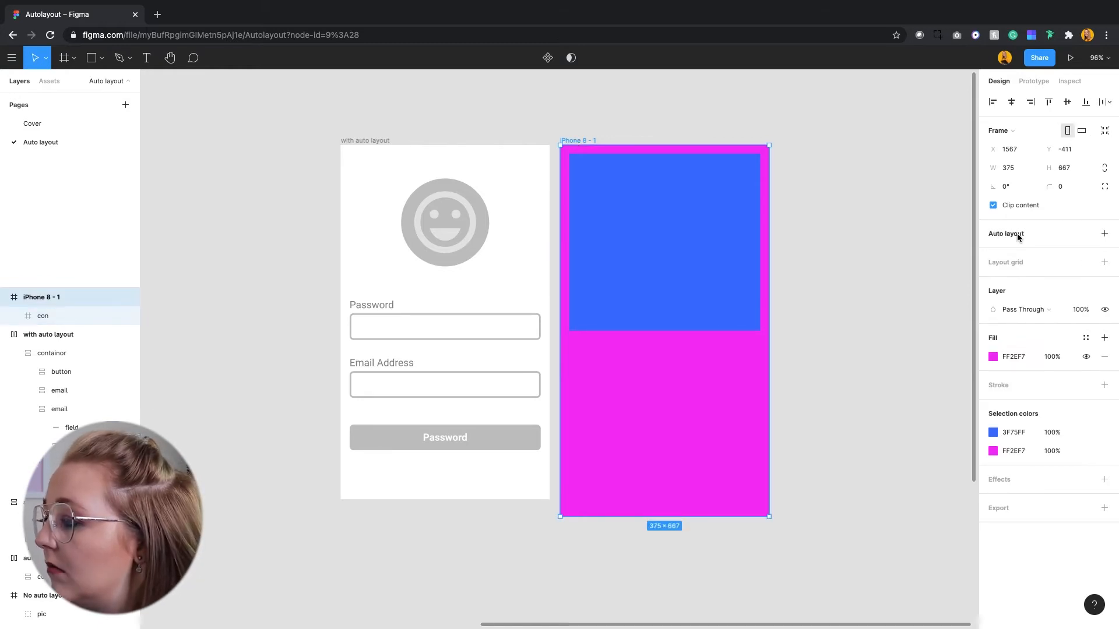
{"action": "key", "text": "shift+a"}
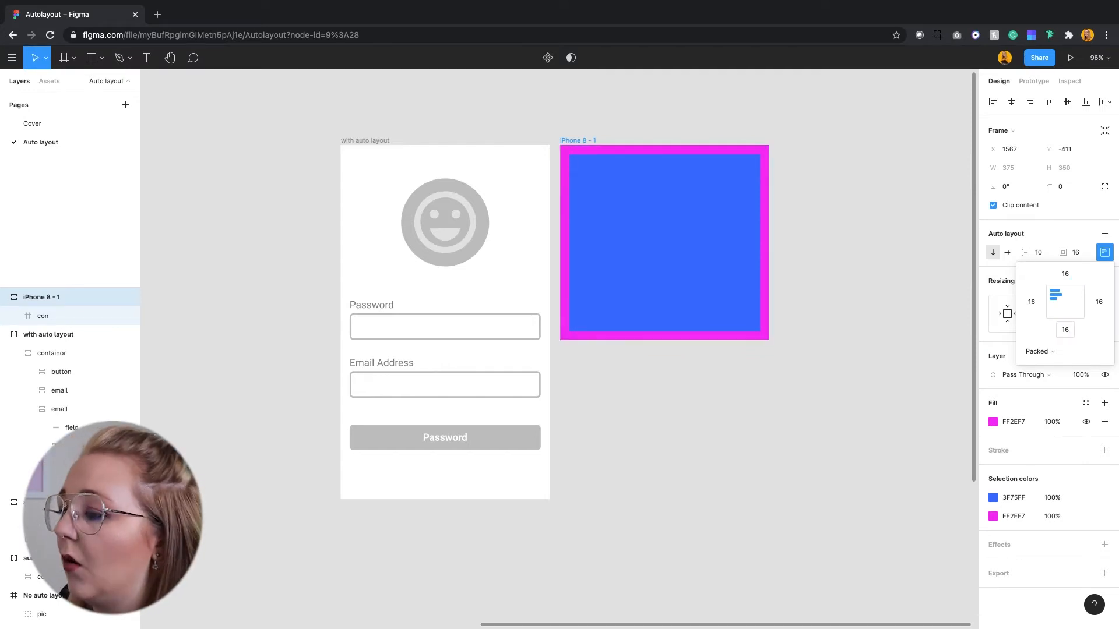
{"action": "left_click", "coordinate": [874, 322]}
Apply auto layout to the inner "con" frame and set its padding to 0.
{"action": "left_click", "coordinate": [637, 242]}
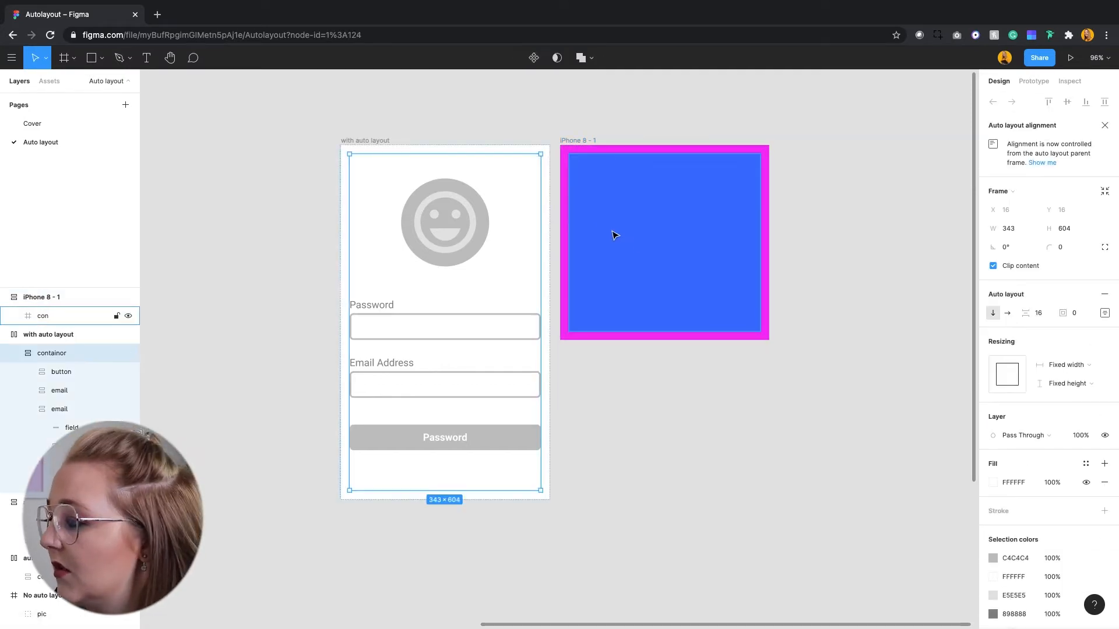
{"action": "left_click", "coordinate": [1105, 296]}
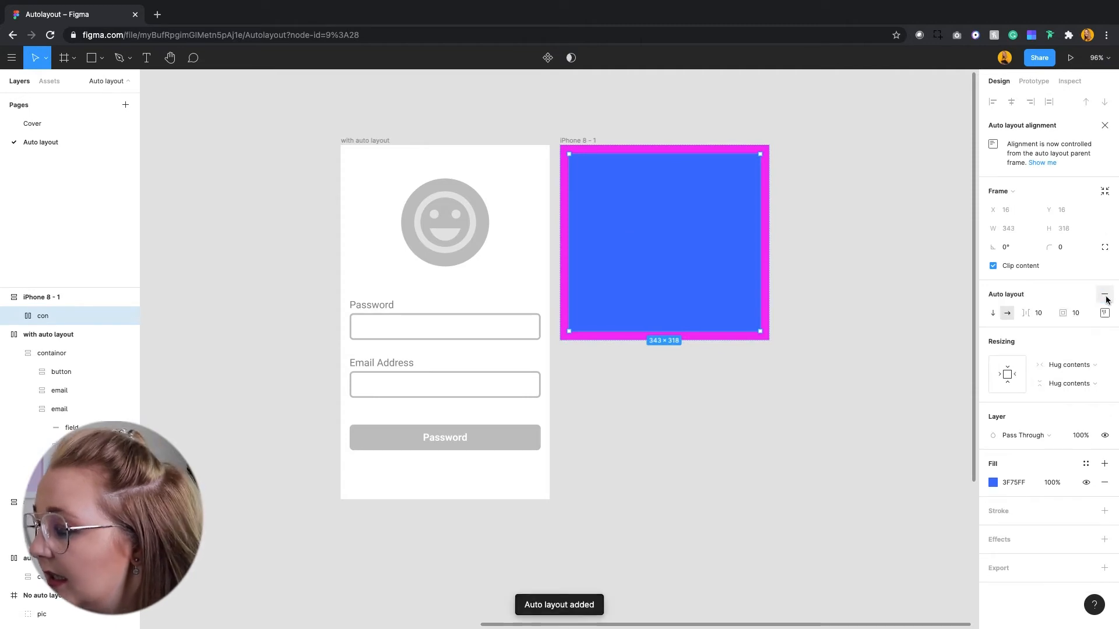
{"action": "type", "text": "100"}
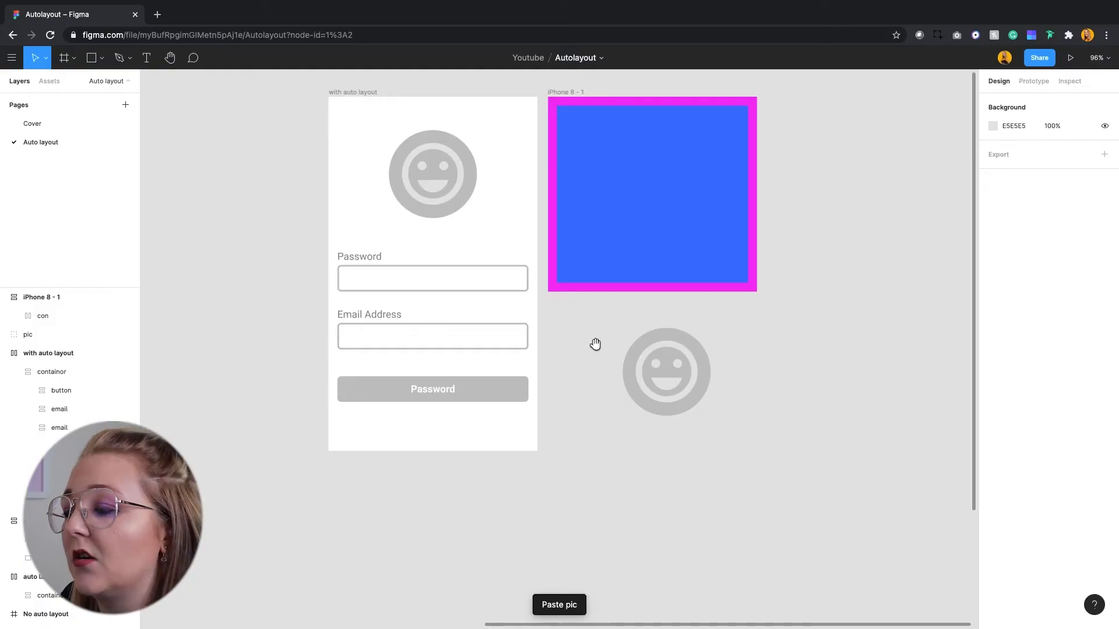
Paste a copy of the smiley "pic" group and move it into the "con" frame.
{"action": "left_click", "coordinate": [671, 344]}
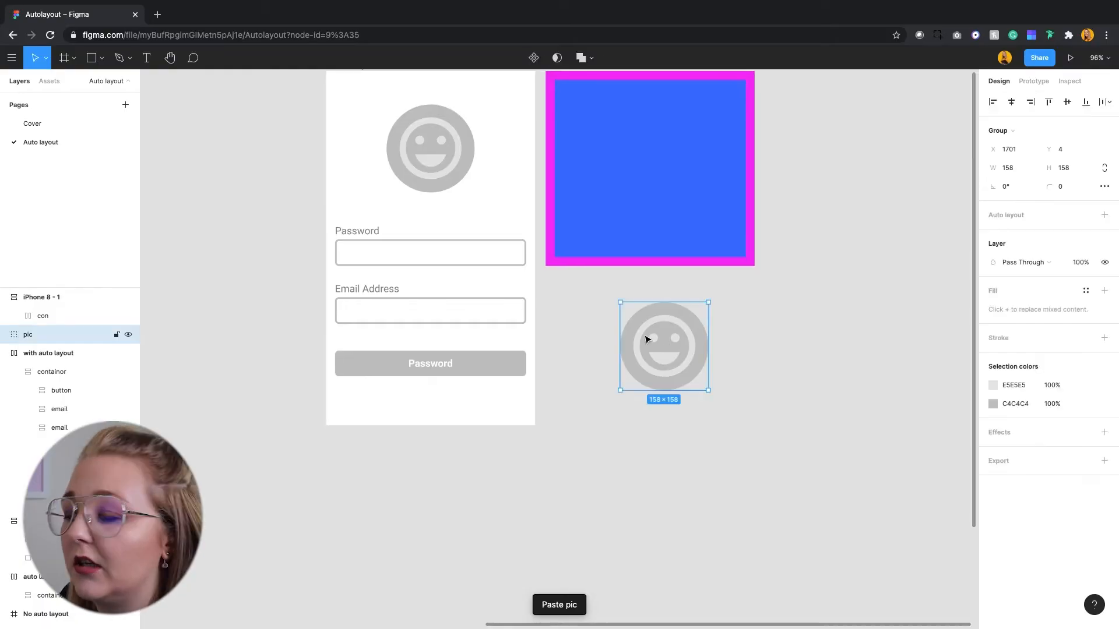
{"action": "left_click_drag", "start_coordinate": [661, 365], "coordinate": [640, 161]}
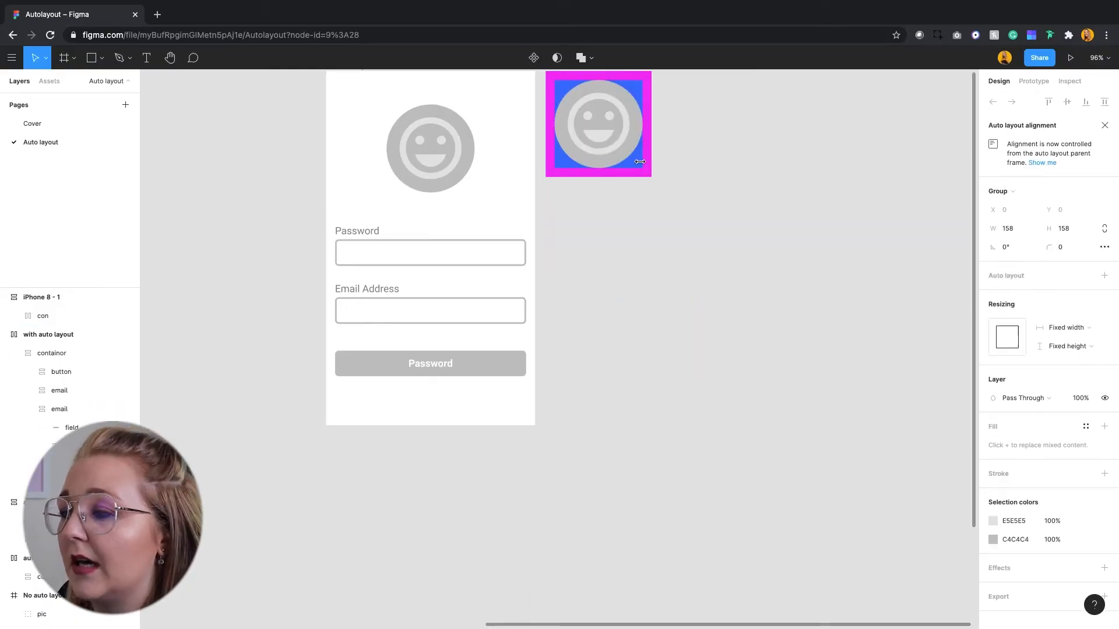
Undo moving the smiley into "con" and draw a separate frame below the iPhone 8 frame, 343 wide and about 127 high.
{"action": "key", "text": "ctrl+z"}
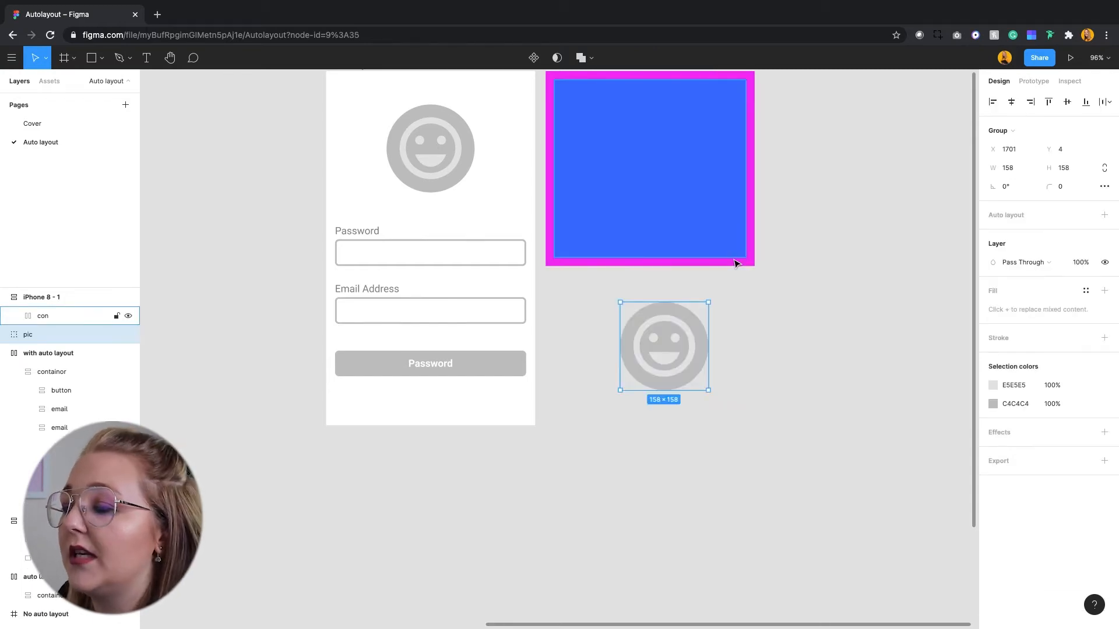
{"action": "left_click", "coordinate": [575, 298]}
{"action": "left_click_drag", "start_coordinate": [575, 299], "coordinate": [751, 343]}
{"action": "key", "text": "f"}
{"action": "left_click_drag", "start_coordinate": [679, 359], "coordinate": [666, 449]}
{"action": "left_click", "coordinate": [592, 232]}
{"action": "left_click", "coordinate": [581, 274]}
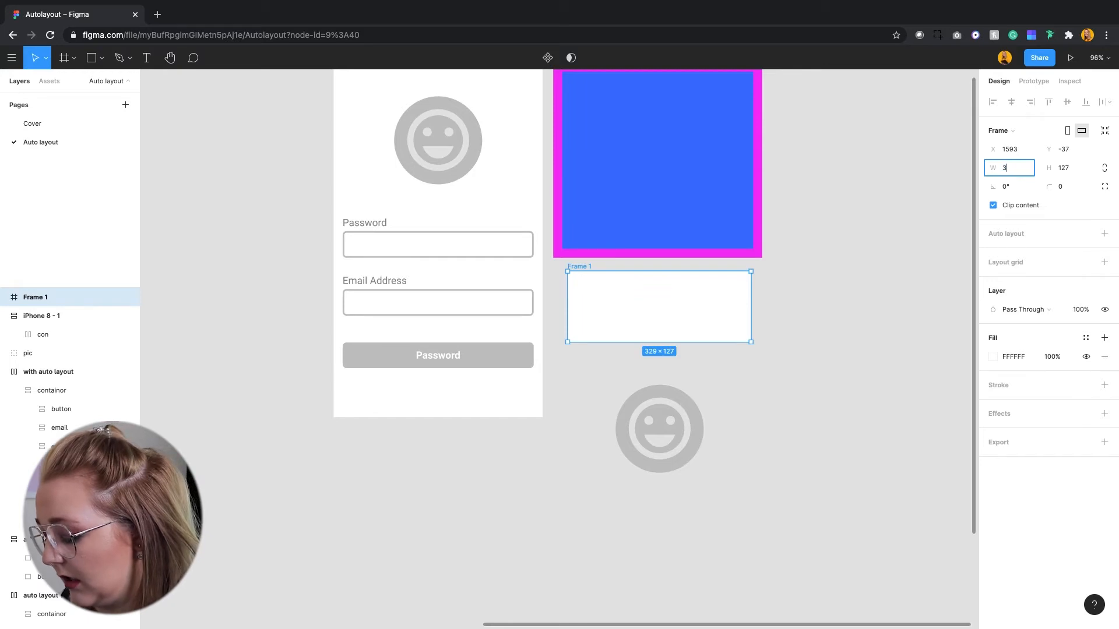
{"action": "type", "text": "343"}
{"action": "key", "text": "Return"}
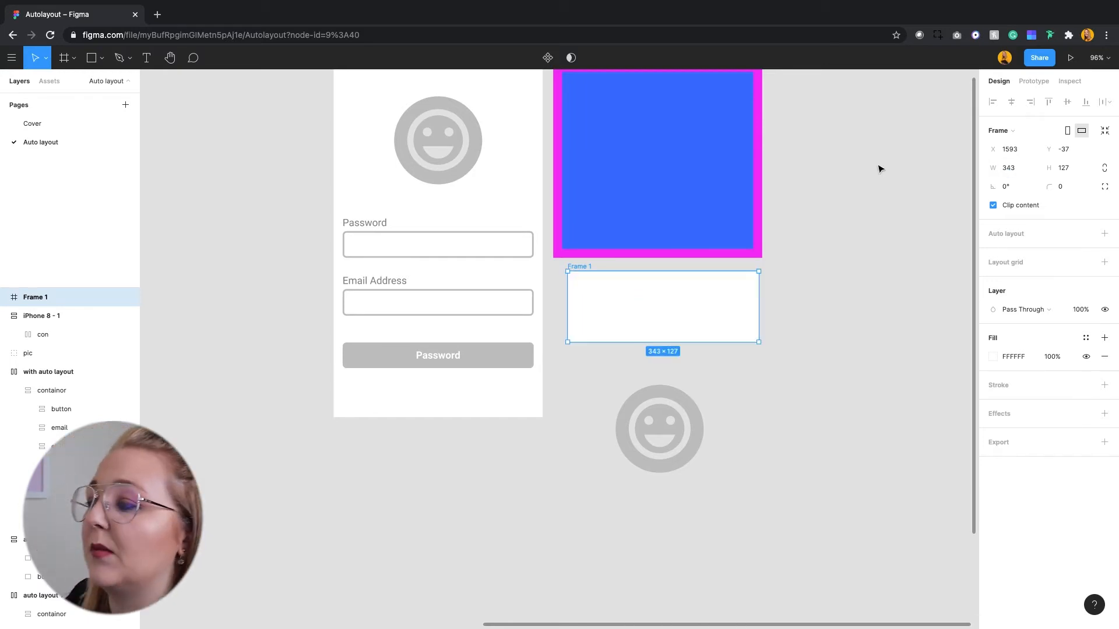
Rename the new white frame "pic" and move the smiley group into it.
{"action": "left_click", "coordinate": [616, 203]}
{"action": "left_click", "coordinate": [82, 299]}
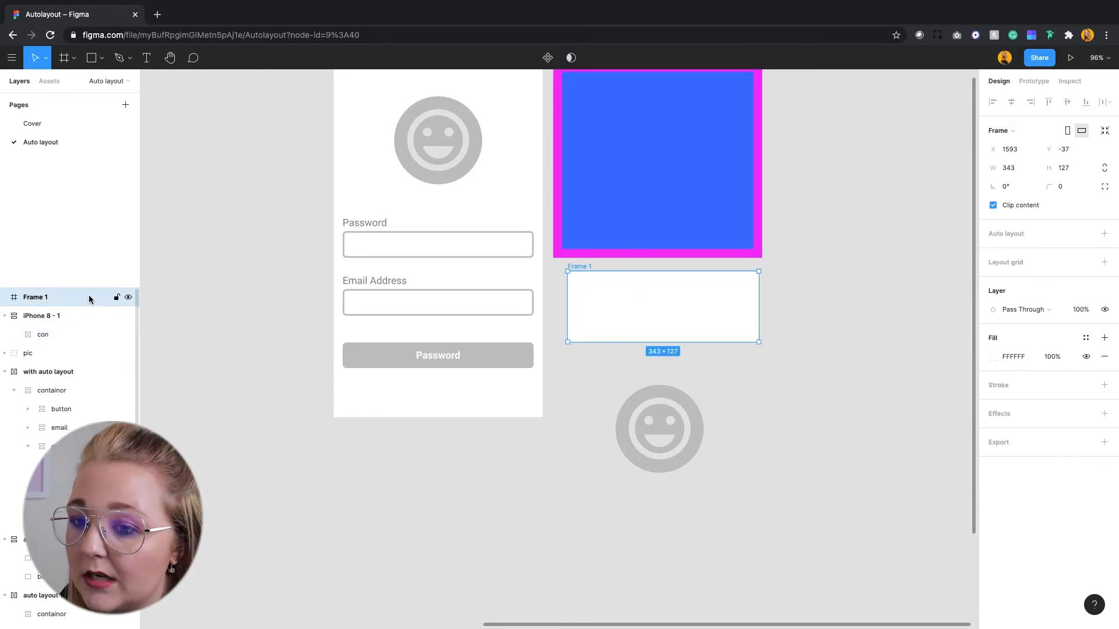
{"action": "double_click", "coordinate": [58, 299]}
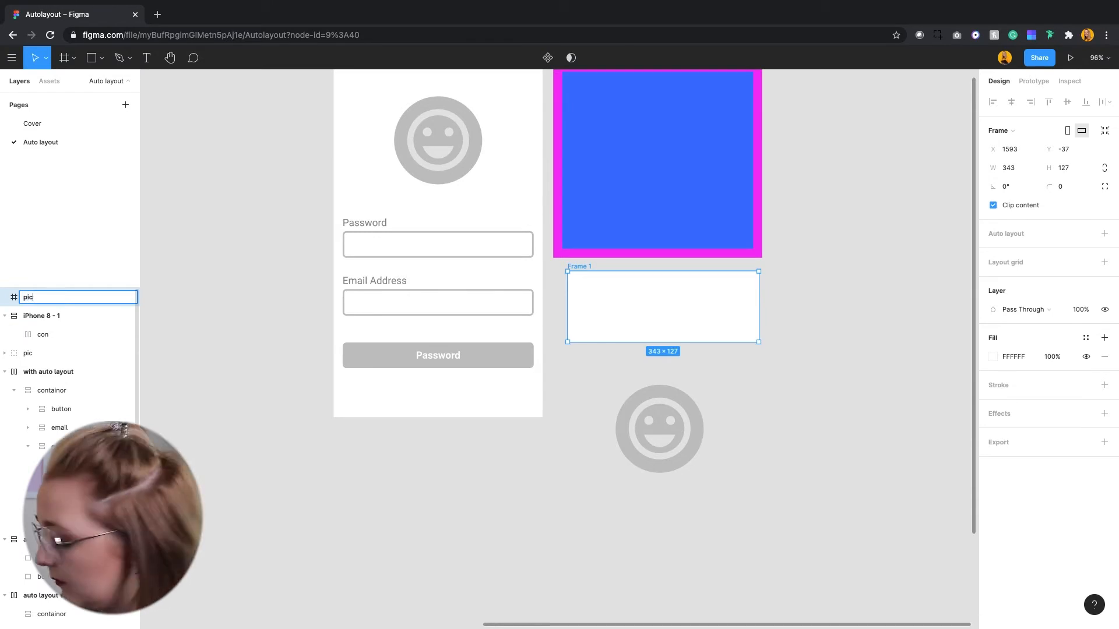
{"action": "type", "text": "pic"}
{"action": "key", "text": "Return"}
{"action": "left_click", "coordinate": [694, 439]}
{"action": "left_click_drag", "start_coordinate": [694, 440], "coordinate": [661, 316]}
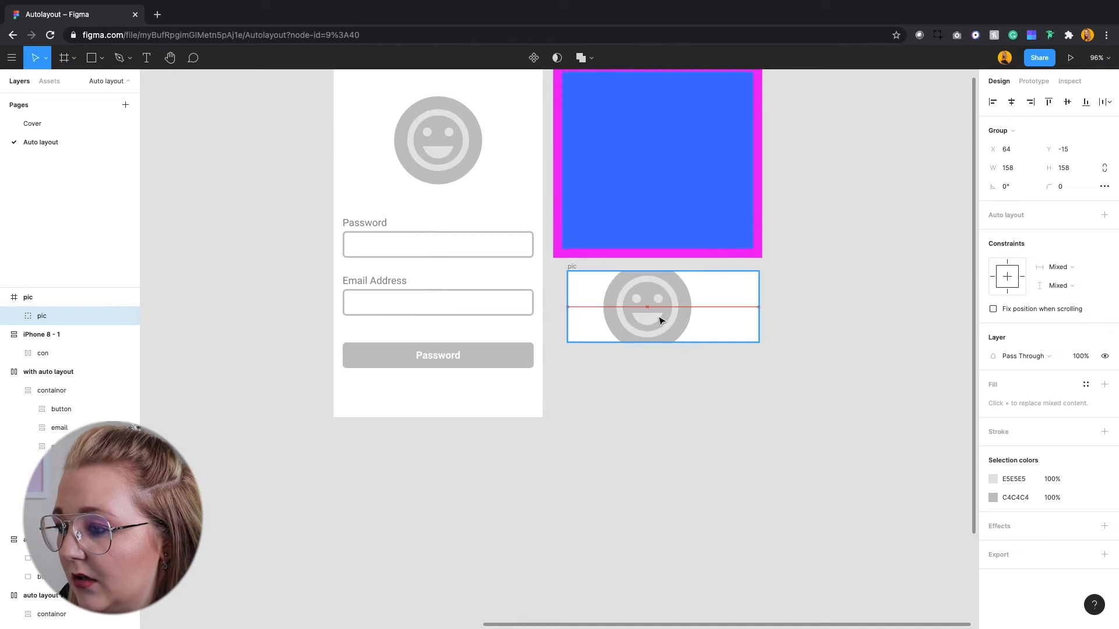
Apply horizontal auto layout to the outer "pic" frame and set its horizontal resizing to fixed width.
{"action": "left_click", "coordinate": [572, 266]}
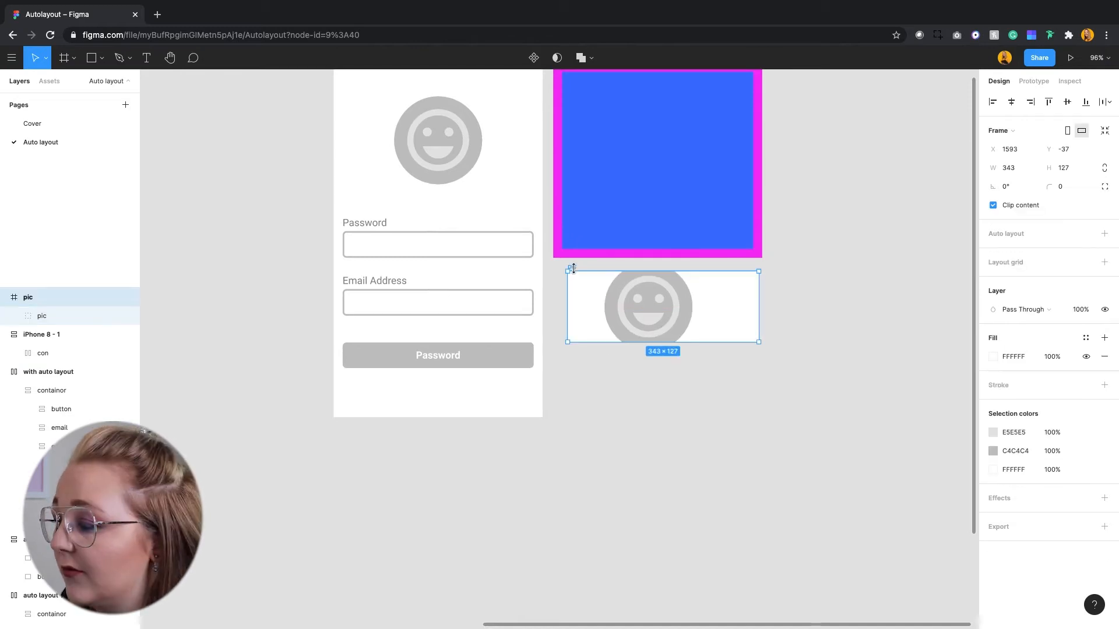
{"action": "key", "text": "shift+a"}
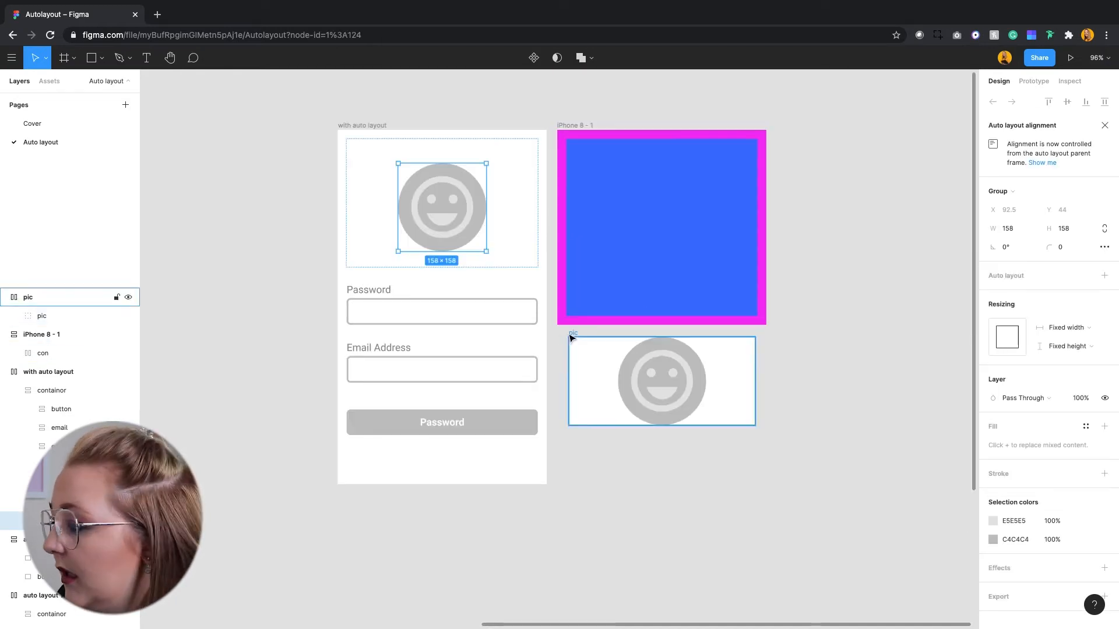
{"action": "left_click", "coordinate": [572, 336]}
{"action": "left_click", "coordinate": [1071, 323]}
{"action": "left_click", "coordinate": [1072, 305]}
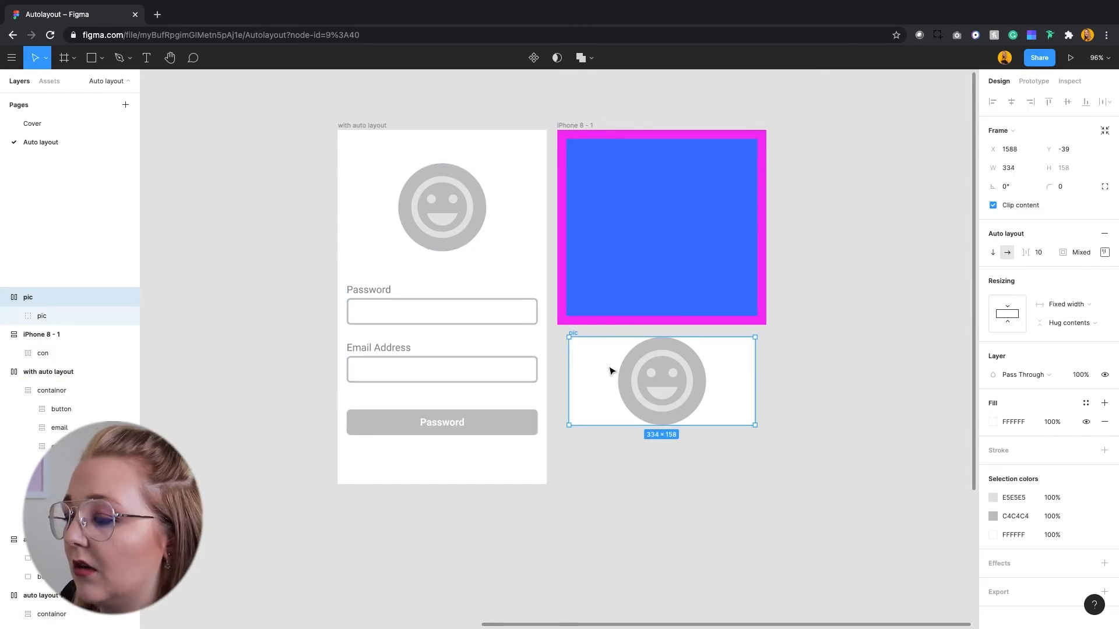
{"action": "left_click", "coordinate": [639, 373]}
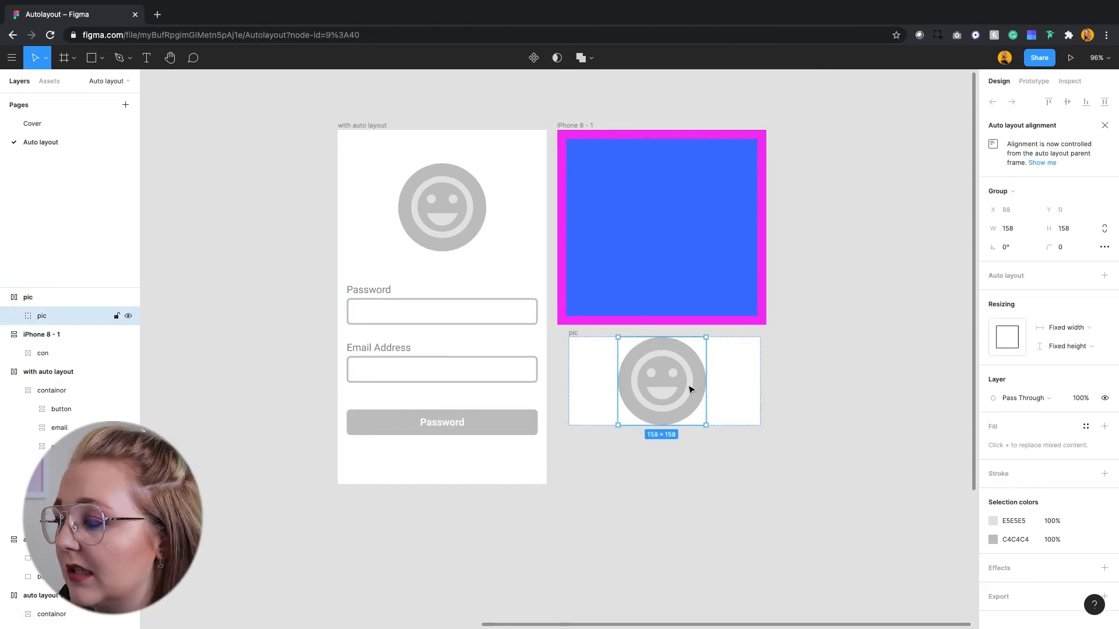
{"action": "mouse_move", "coordinate": [704, 424]}
{"action": "left_mouse_down"}
{"action": "mouse_move", "coordinate": [750, 481]}
{"action": "mouse_move", "coordinate": [704, 423]}
{"action": "left_mouse_up"}
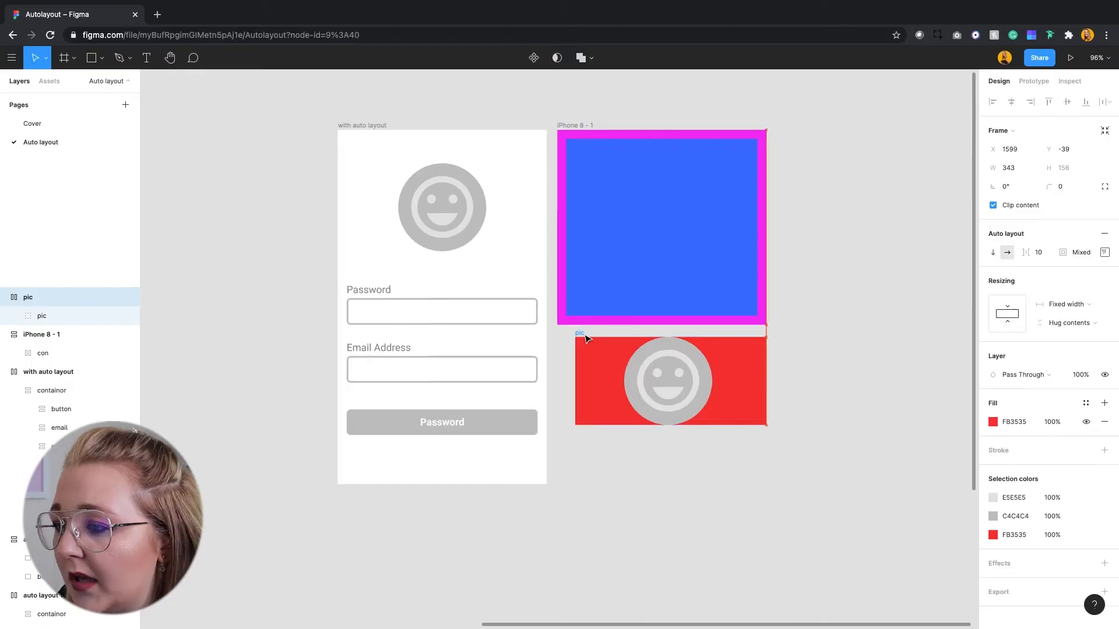
{"action": "key", "text": "ctrl+z"}
{"action": "key", "text": "ctrl+z"}
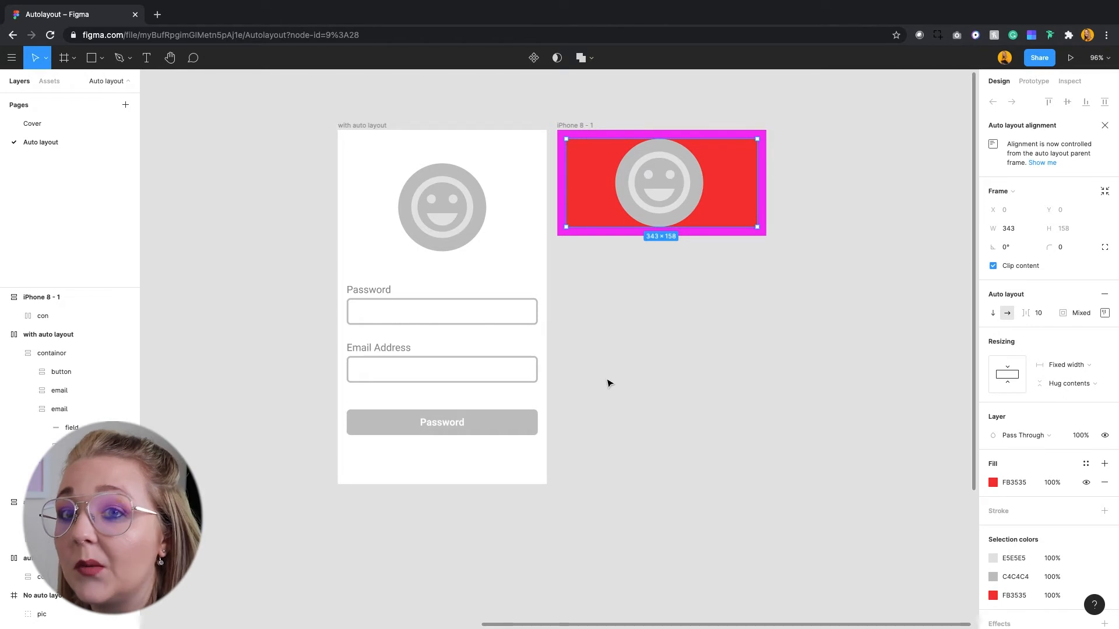
Try a fixed height on the "con" frame, stretch it to about 463, and return its vertical resizing to hug contents.
{"action": "left_click", "coordinate": [43, 315]}
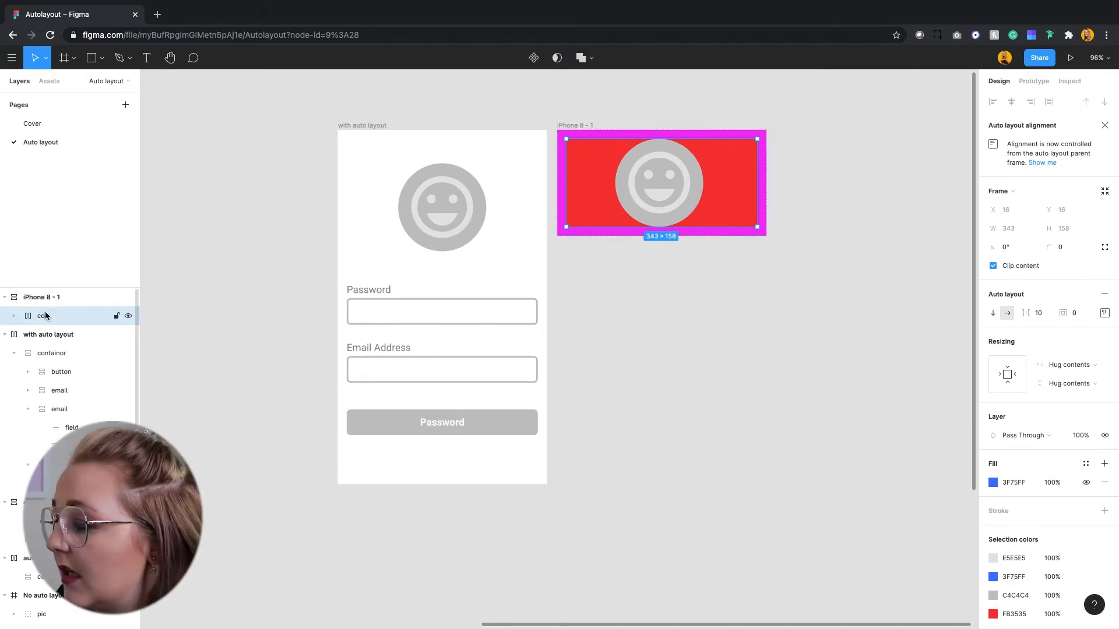
{"action": "left_click", "coordinate": [1054, 383]}
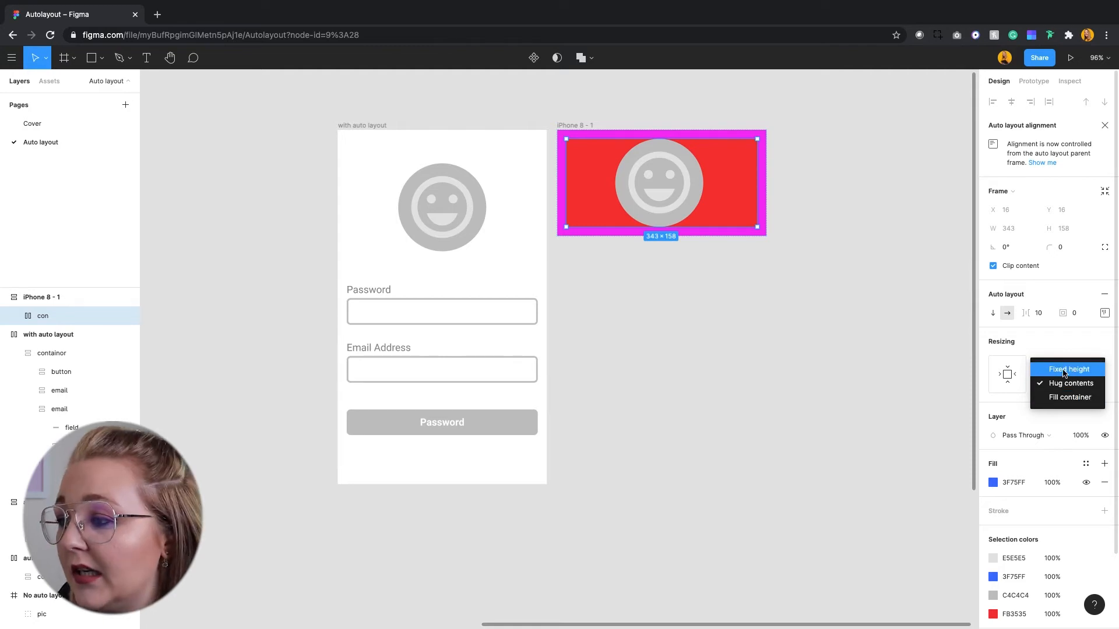
{"action": "left_click", "coordinate": [1063, 373]}
{"action": "left_click_drag", "start_coordinate": [658, 227], "coordinate": [659, 397]}
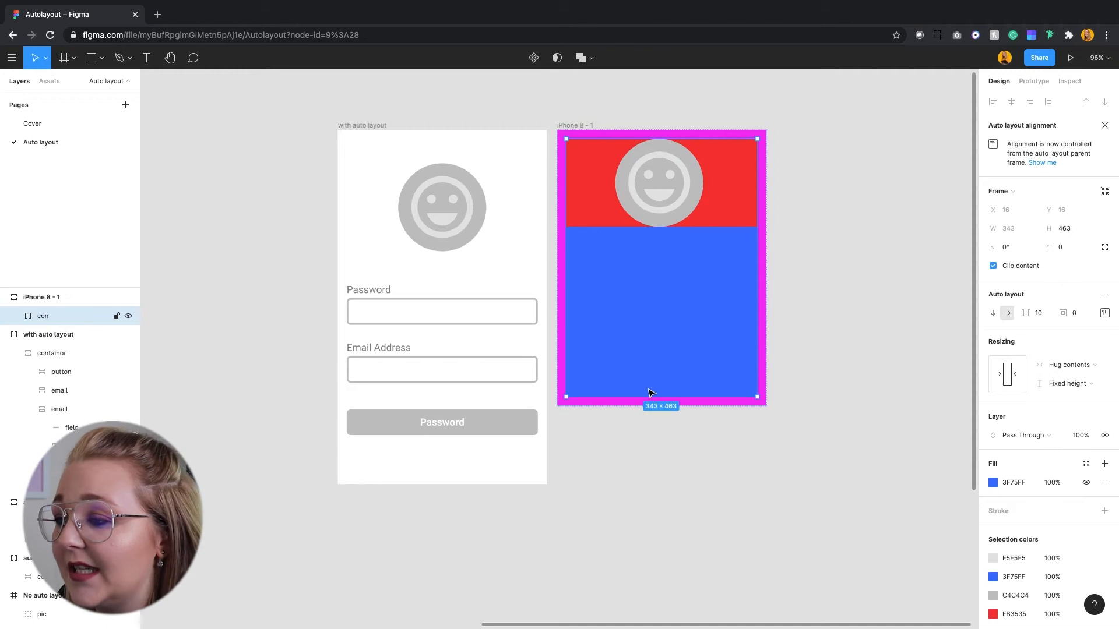
{"action": "left_click", "coordinate": [1074, 384]}
{"action": "left_click", "coordinate": [1070, 399]}
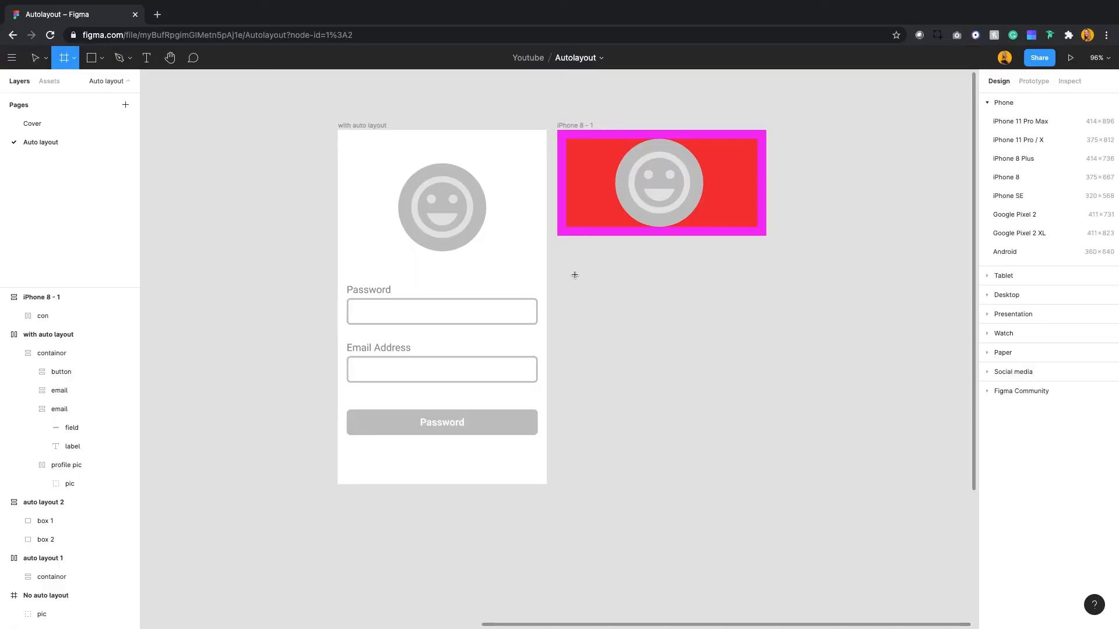
Draw a frame about 126 high below the iPhone 8 frame, set its width to 343 and name it "email".
{"action": "left_click_drag", "start_coordinate": [565, 267], "coordinate": [761, 336]}
{"action": "left_click", "coordinate": [1008, 169]}
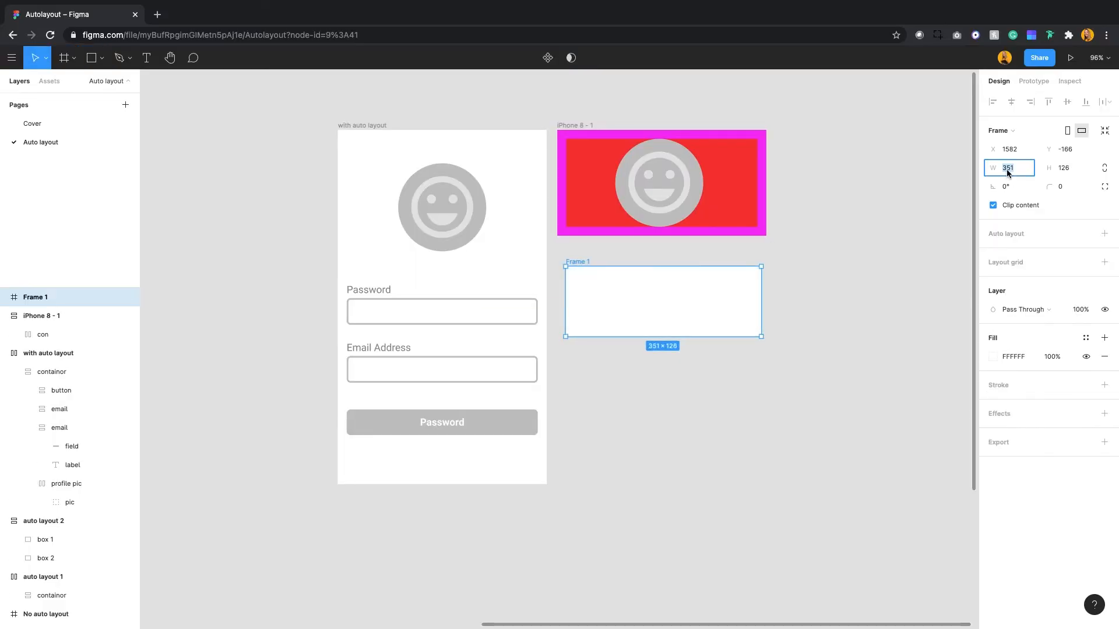
{"action": "type", "text": "343"}
{"action": "key", "text": "Return"}
{"action": "double_click", "coordinate": [40, 298]}
{"action": "type", "text": "e"}
{"action": "left_click_drag", "start_coordinate": [578, 261], "coordinate": [578, 365]}
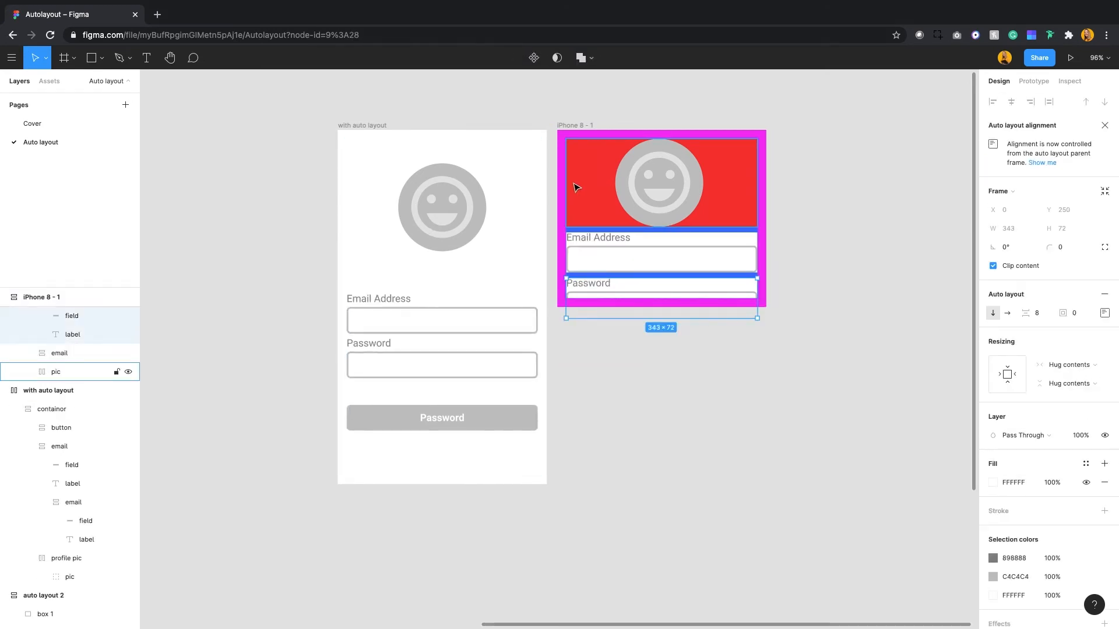
Set the vertical resizing of the "con" frame to hug contents.
{"action": "scroll", "coordinate": [87, 383], "scroll_direction": "up", "scroll_amount": 1}
{"action": "left_click", "coordinate": [58, 315]}
{"action": "left_click", "coordinate": [1071, 384]}
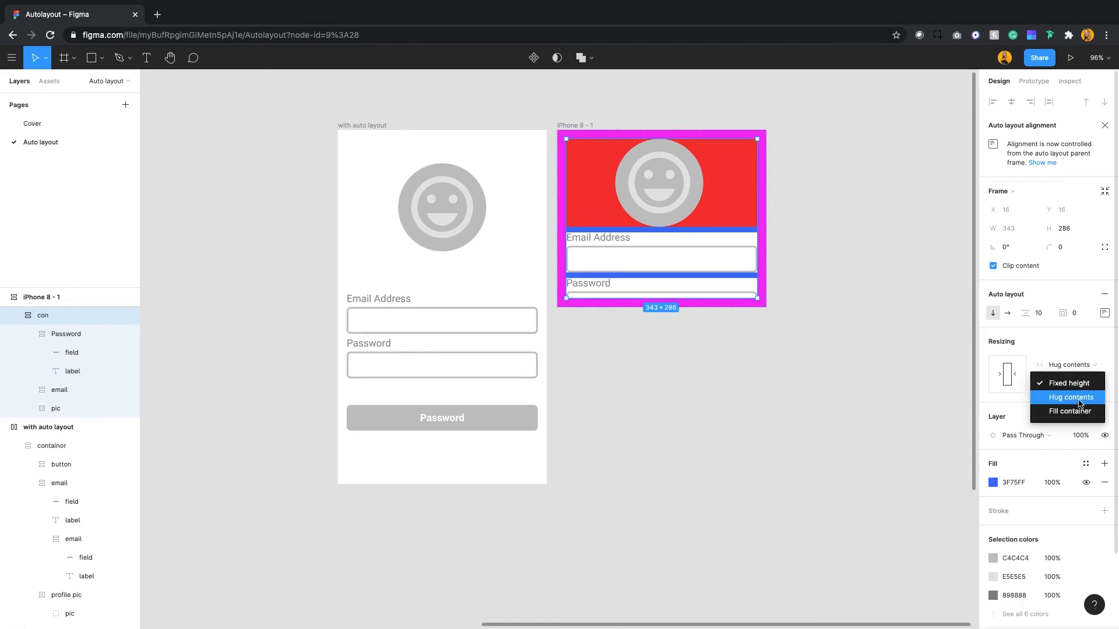
{"action": "left_click", "coordinate": [1079, 401]}
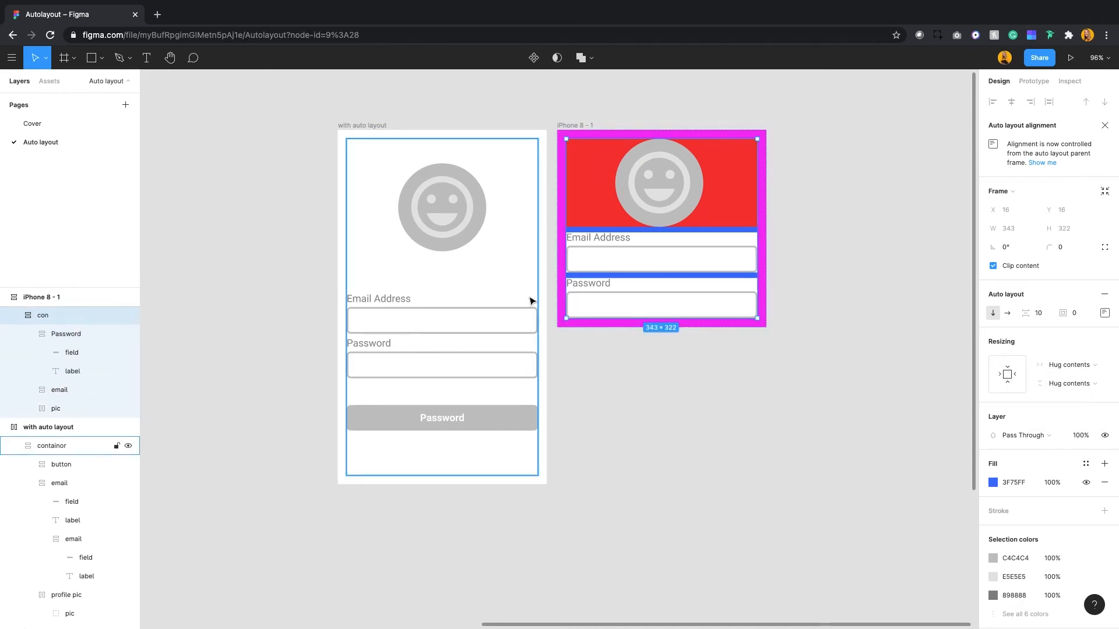
Collapse the layers inside "con" and set the outer "button" frame's vertical resizing to hug contents.
{"action": "left_click", "coordinate": [586, 299]}
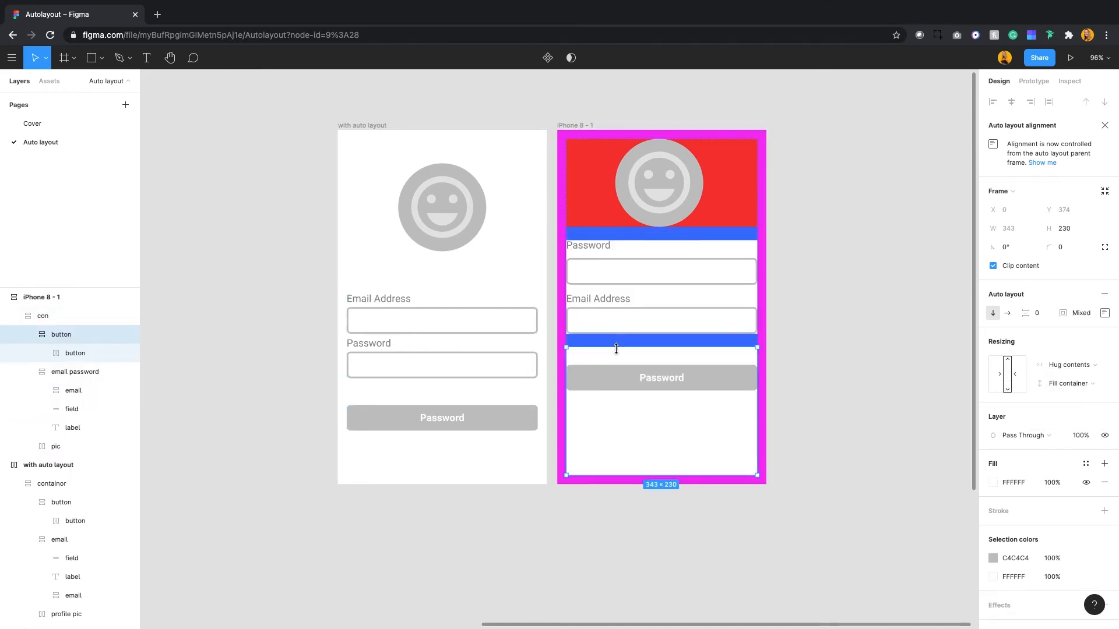
{"action": "left_click", "coordinate": [27, 335]}
{"action": "left_click", "coordinate": [28, 353]}
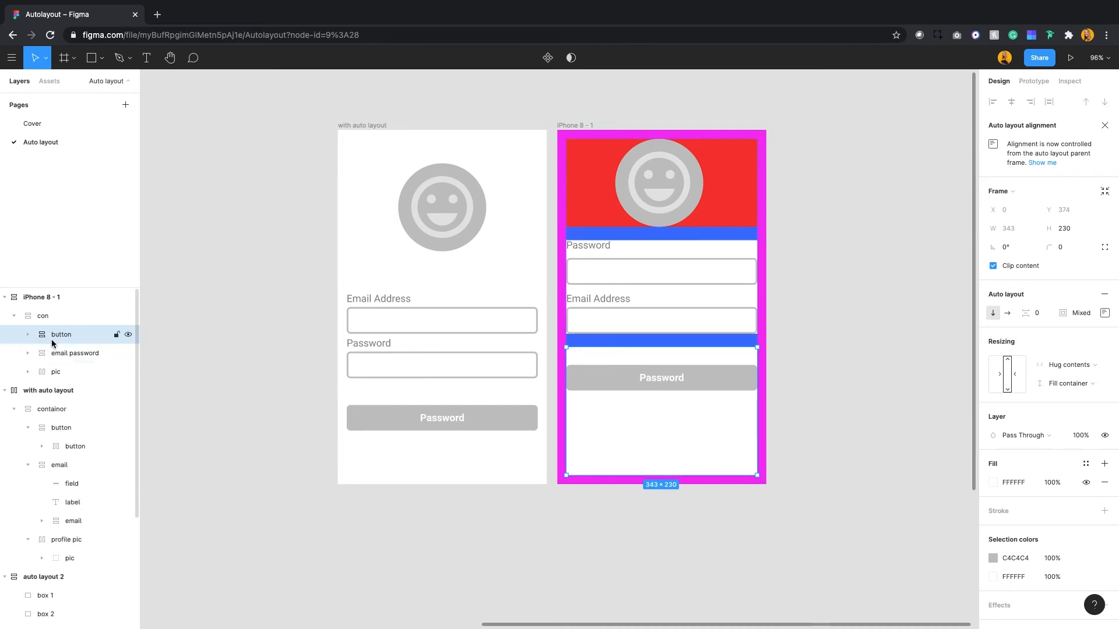
{"action": "left_click", "coordinate": [1070, 384]}
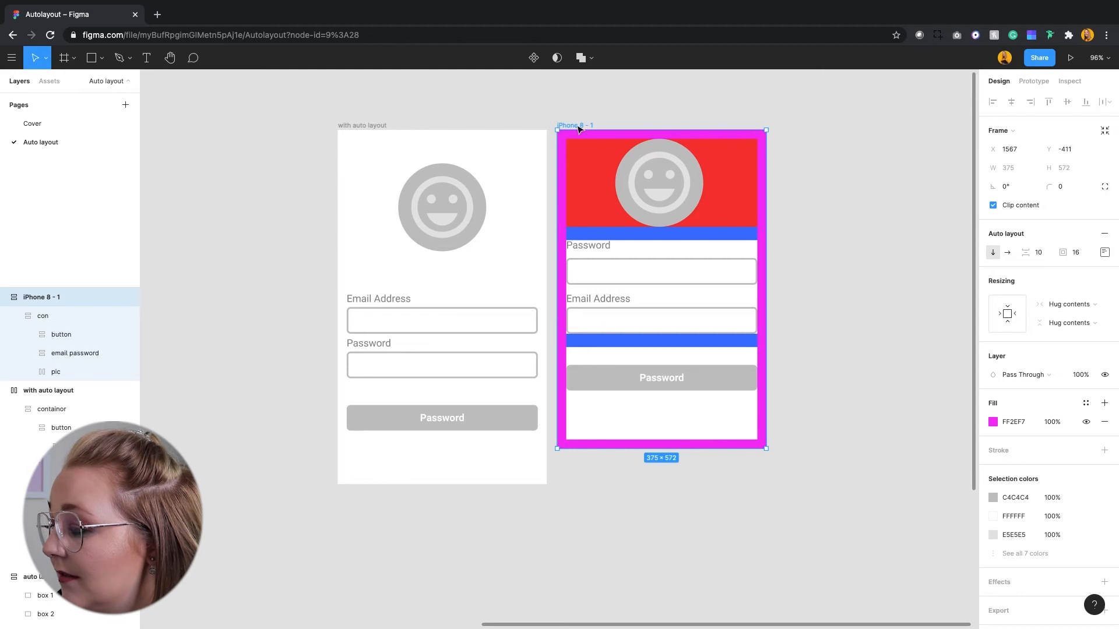
Change the fills of the iPhone 8 frame and the "pic" frame to white (FFFFFF).
{"action": "left_click", "coordinate": [993, 422]}
{"action": "left_click_drag", "start_coordinate": [883, 368], "coordinate": [817, 238]}
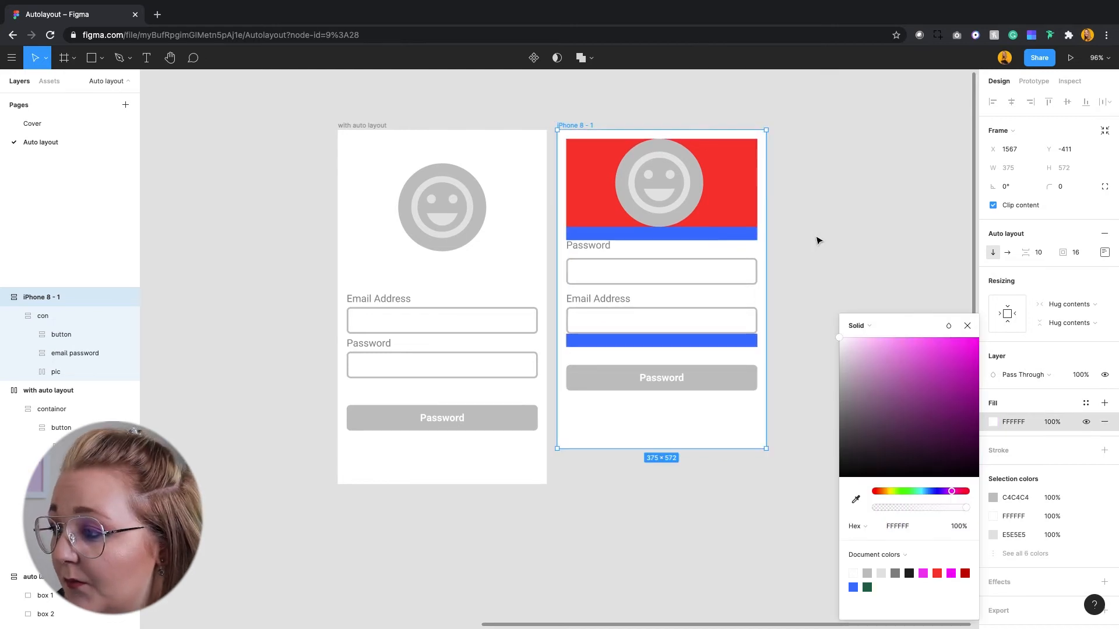
{"action": "left_click", "coordinate": [816, 240]}
{"action": "double_click", "coordinate": [732, 212]}
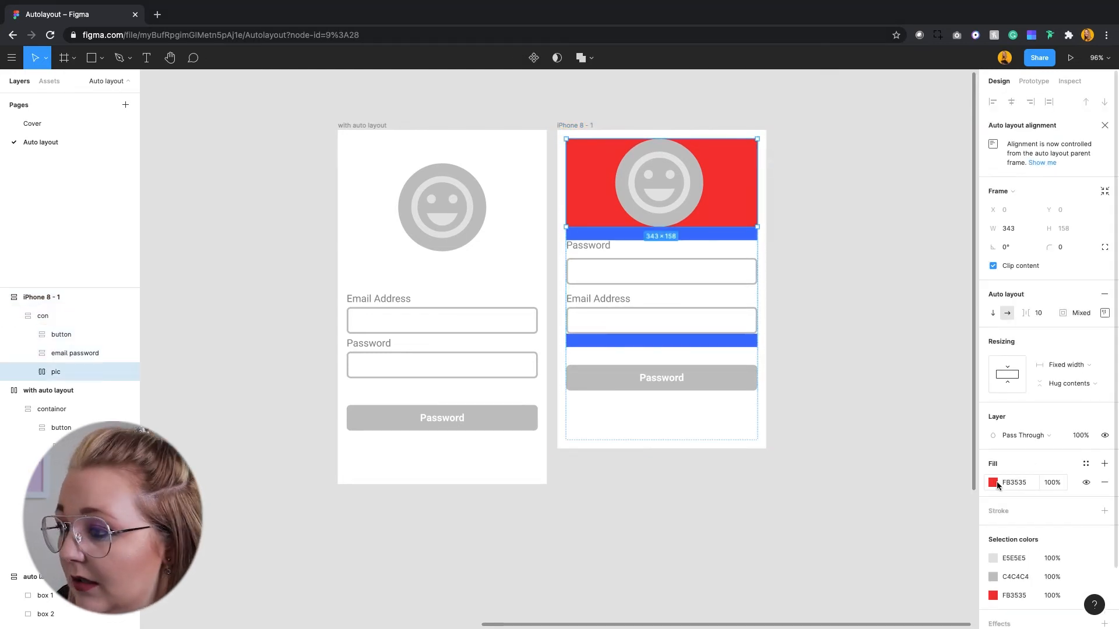
{"action": "left_click", "coordinate": [993, 483]}
{"action": "left_click_drag", "start_coordinate": [929, 429], "coordinate": [789, 282]}
{"action": "left_click", "coordinate": [789, 282]}
Change the blue fill of the "con" frame to white.
{"action": "left_click", "coordinate": [720, 240]}
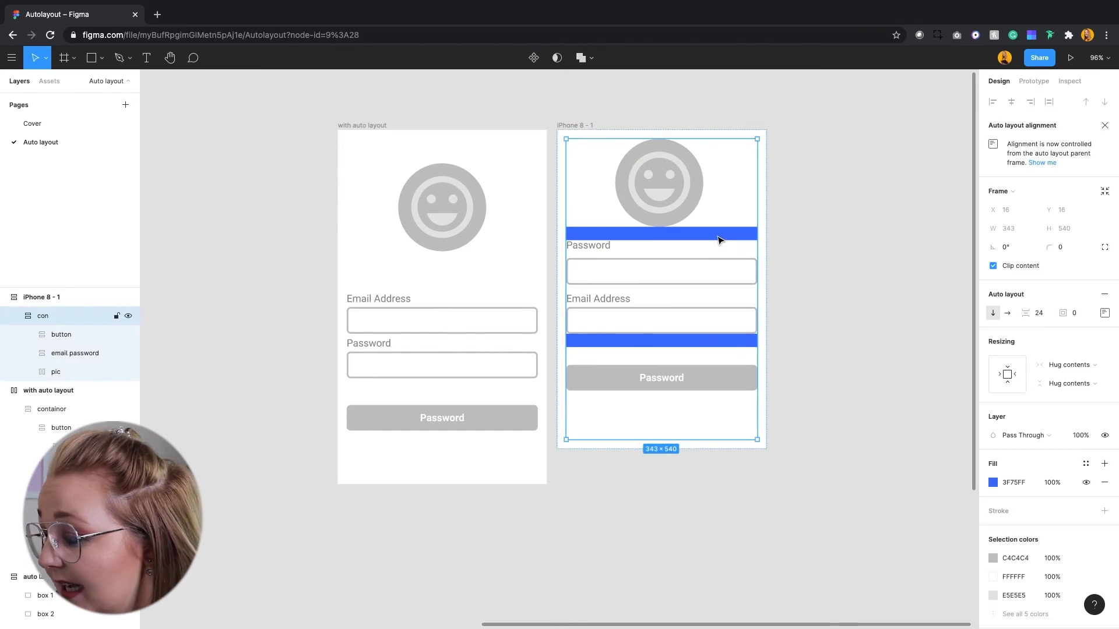
{"action": "left_click", "coordinate": [993, 482]}
{"action": "left_click", "coordinate": [945, 425]}
{"action": "left_click_drag", "start_coordinate": [905, 398], "coordinate": [789, 270]}
{"action": "left_click", "coordinate": [841, 260]}
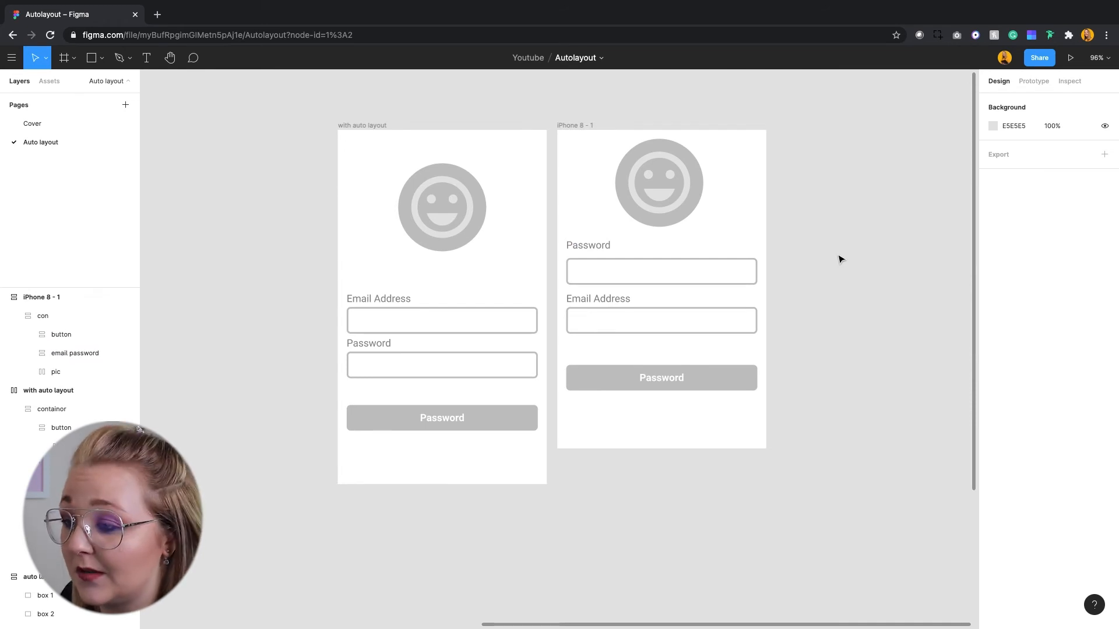
Move the email address field above the password field within the "email password" frame.
{"action": "double_click", "coordinate": [613, 308]}
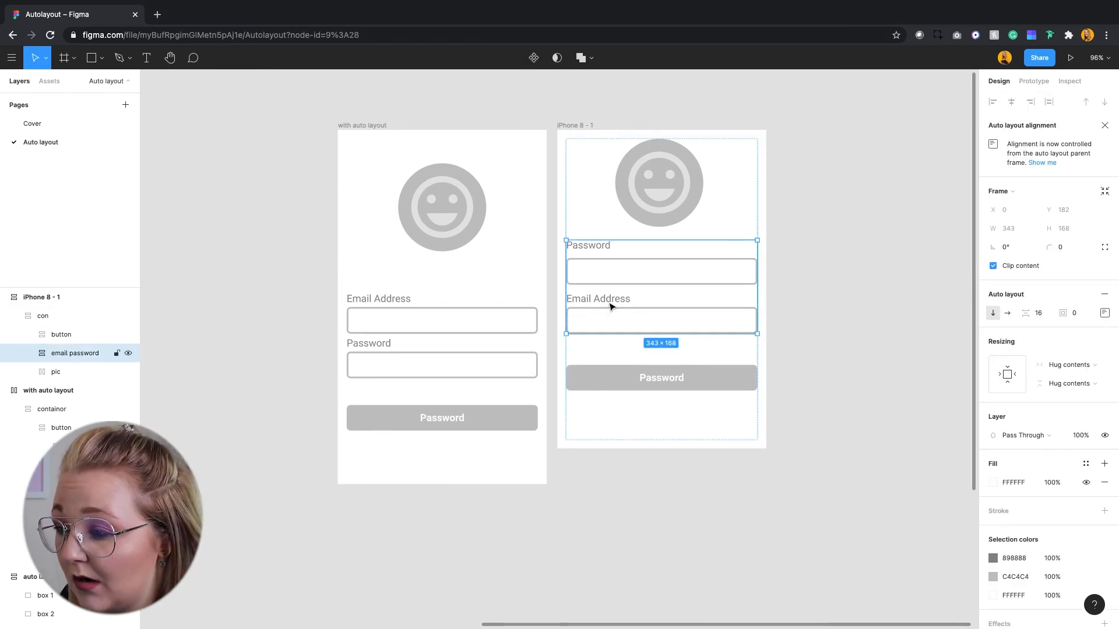
{"action": "left_click", "coordinate": [608, 307]}
{"action": "left_click_drag", "start_coordinate": [602, 302], "coordinate": [600, 250]}
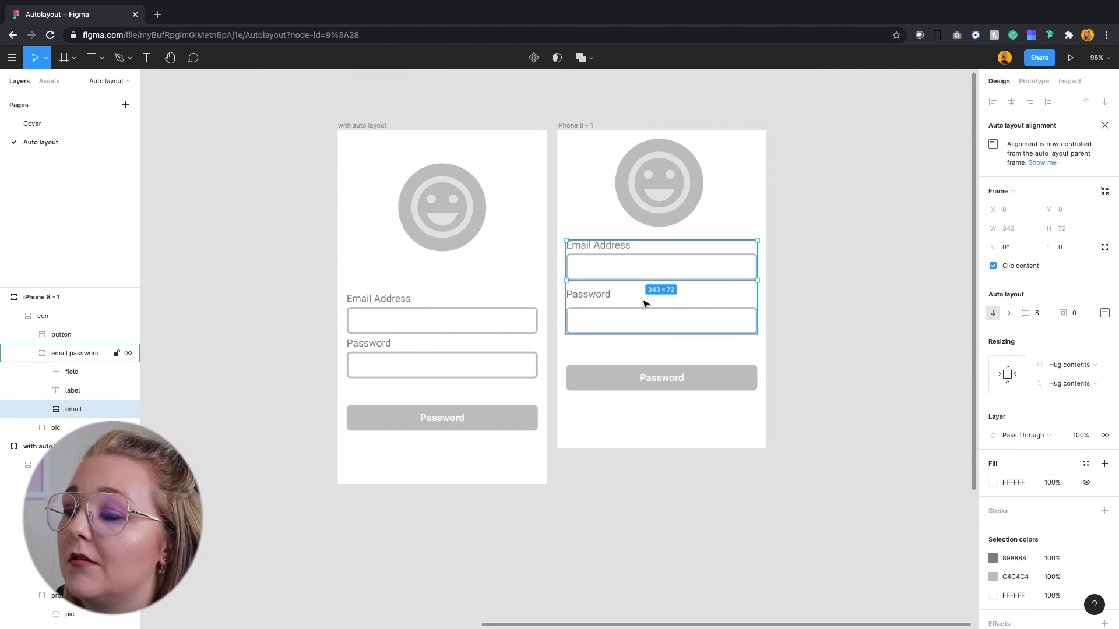
{"action": "left_click", "coordinate": [581, 220]}
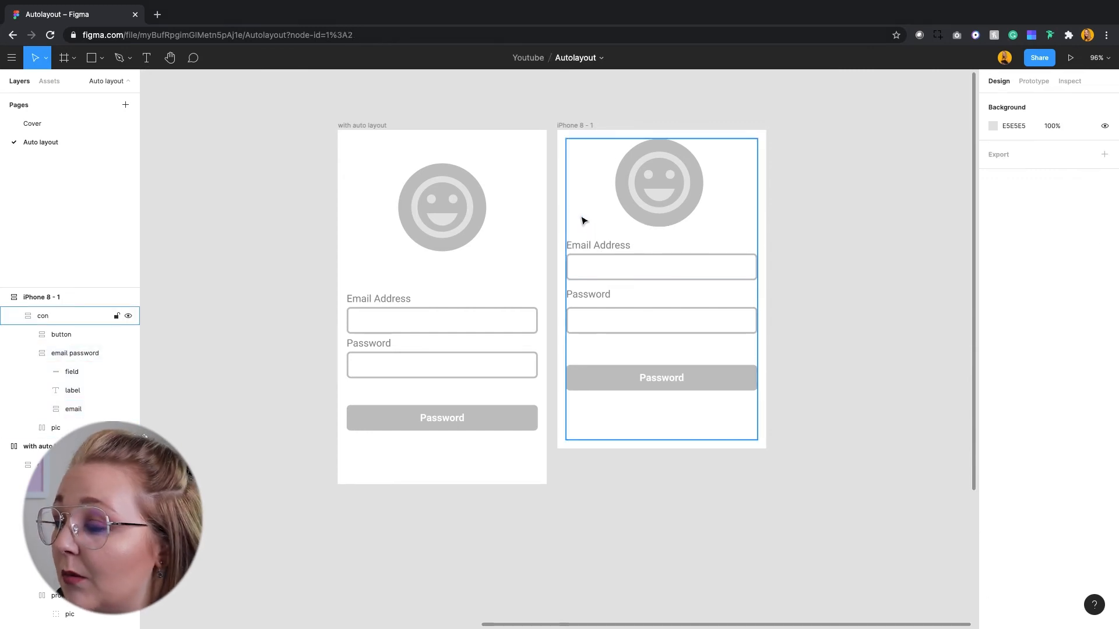
Give the "pic" frame 64 bottom padding and 44 top padding, with its content aligned to the centre.
{"action": "left_click", "coordinate": [583, 221]}
{"action": "left_click", "coordinate": [1104, 313]}
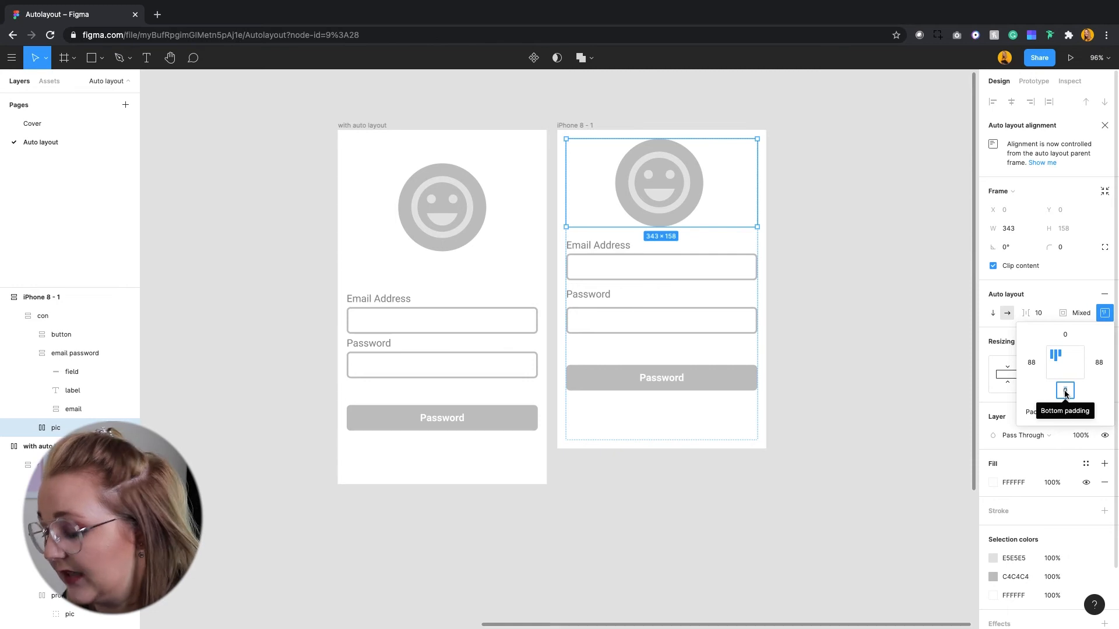
{"action": "type", "text": "64"}
{"action": "key", "text": "Return"}
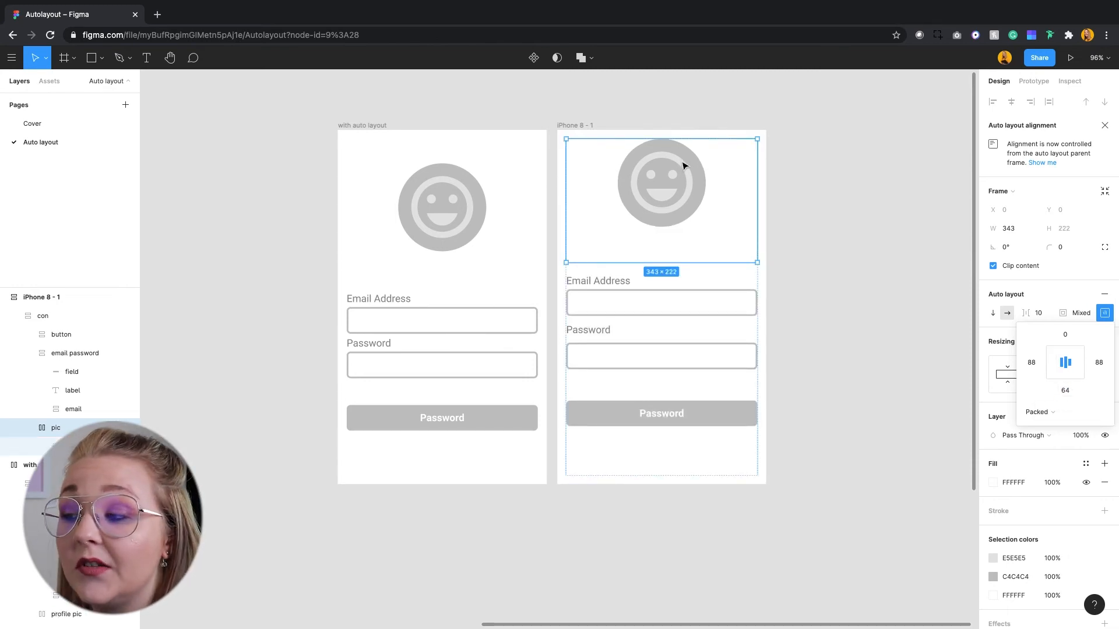
{"action": "left_click", "coordinate": [1065, 336]}
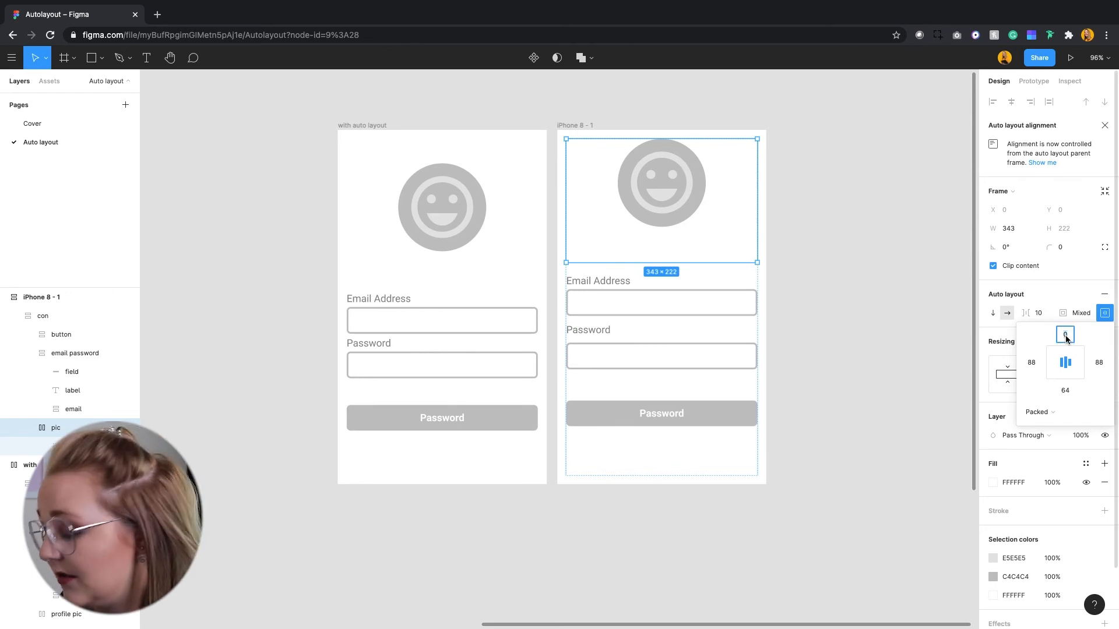
{"action": "type", "text": "44"}
{"action": "key", "text": "Return"}
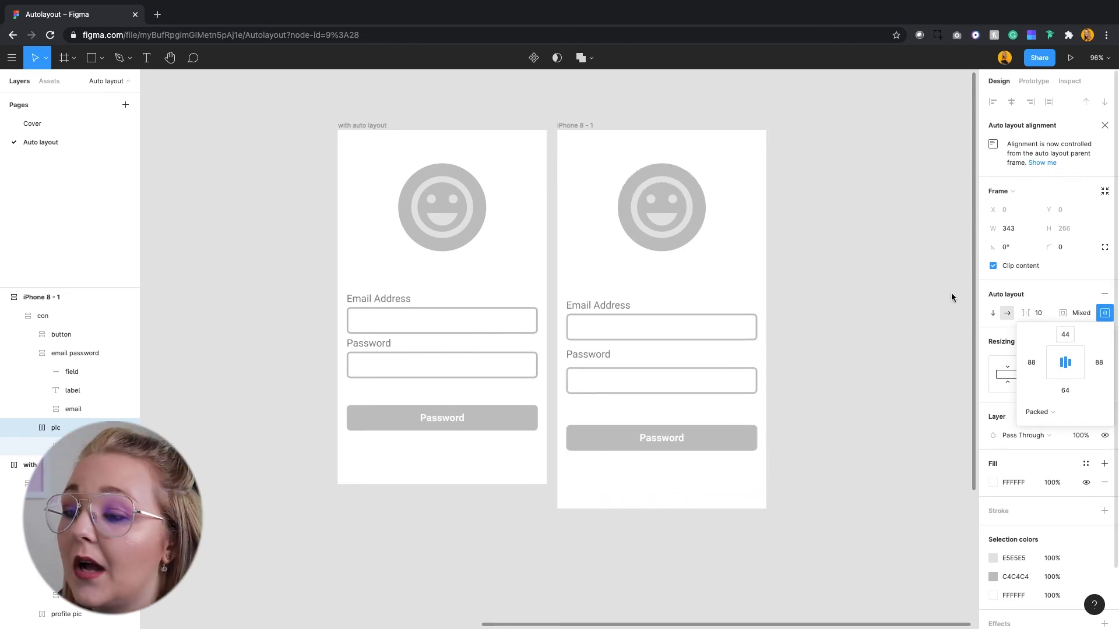
{"action": "left_click", "coordinate": [866, 270]}
Set the top padding of the "button" frame to 0.
{"action": "left_click", "coordinate": [1103, 318]}
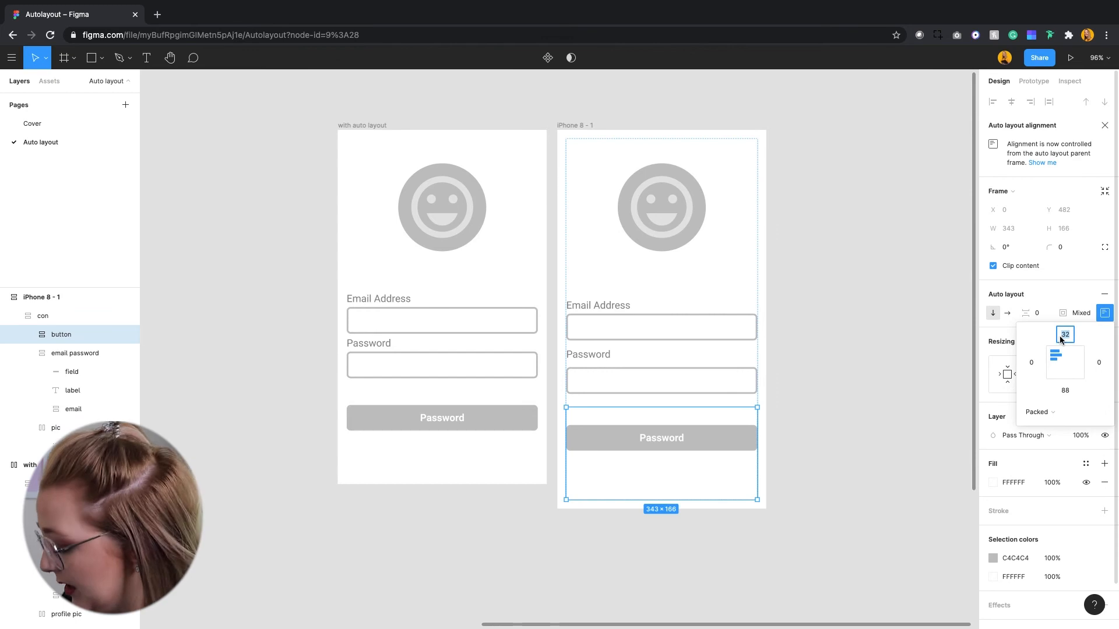
{"action": "type", "text": "1"}
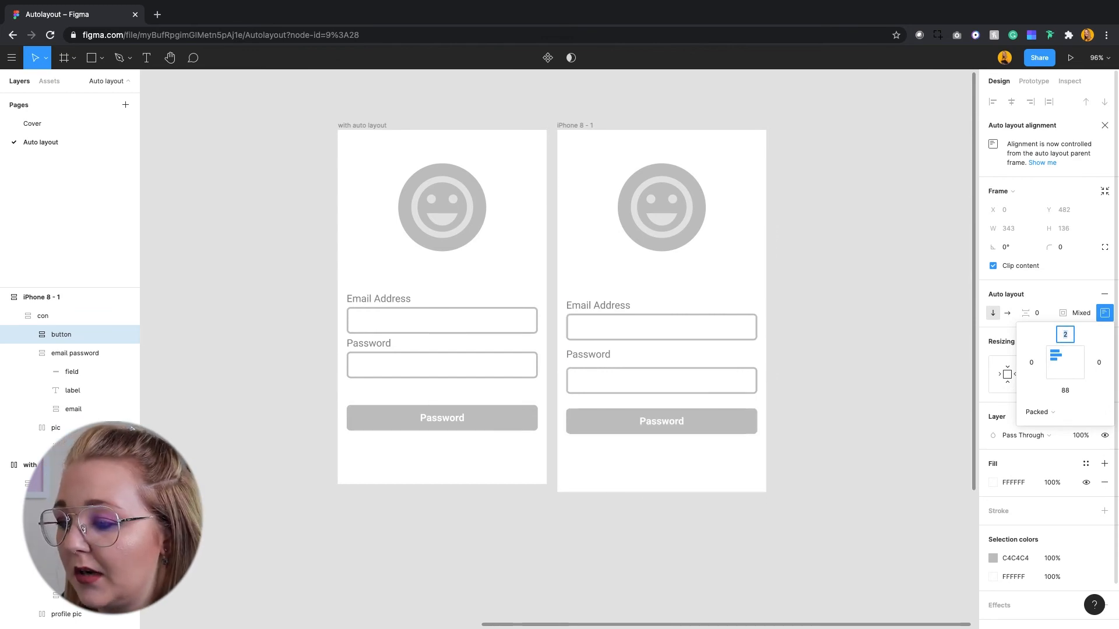
{"action": "key", "text": "Down"}
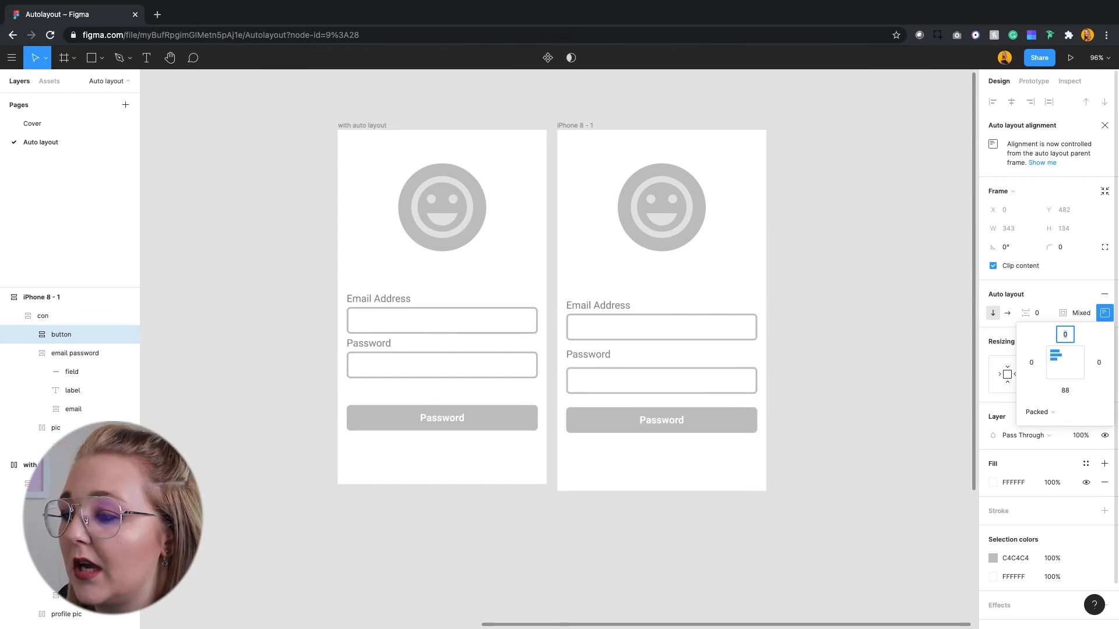
Reduce the bottom padding of the "pic" frame to bring the email and password fields in line with the original screen.
{"action": "left_click", "coordinate": [656, 303]}
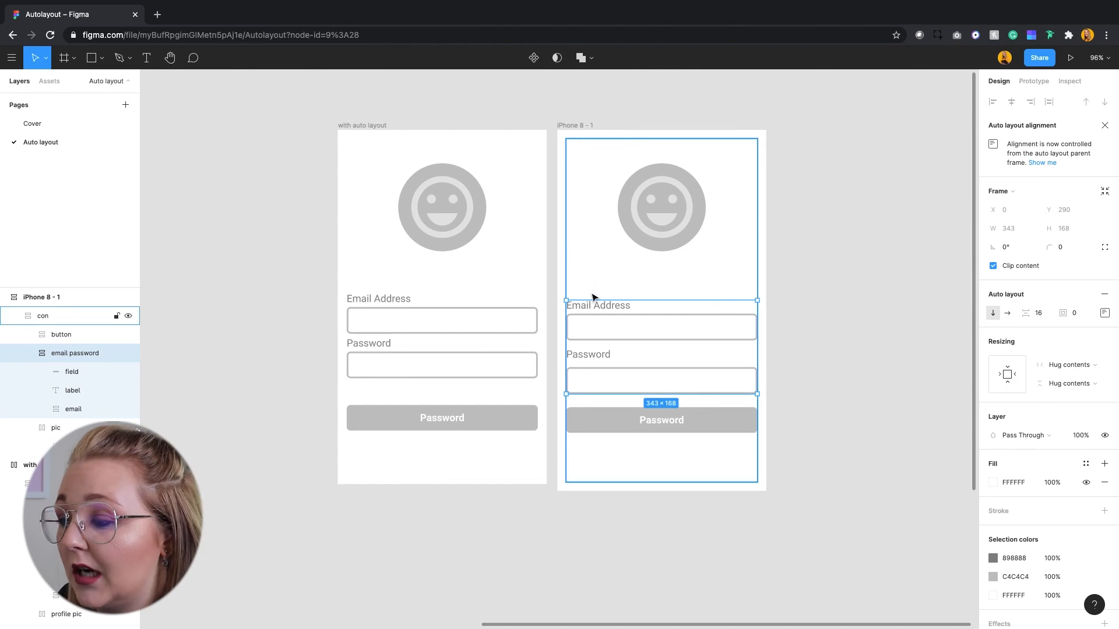
{"action": "left_click", "coordinate": [596, 284]}
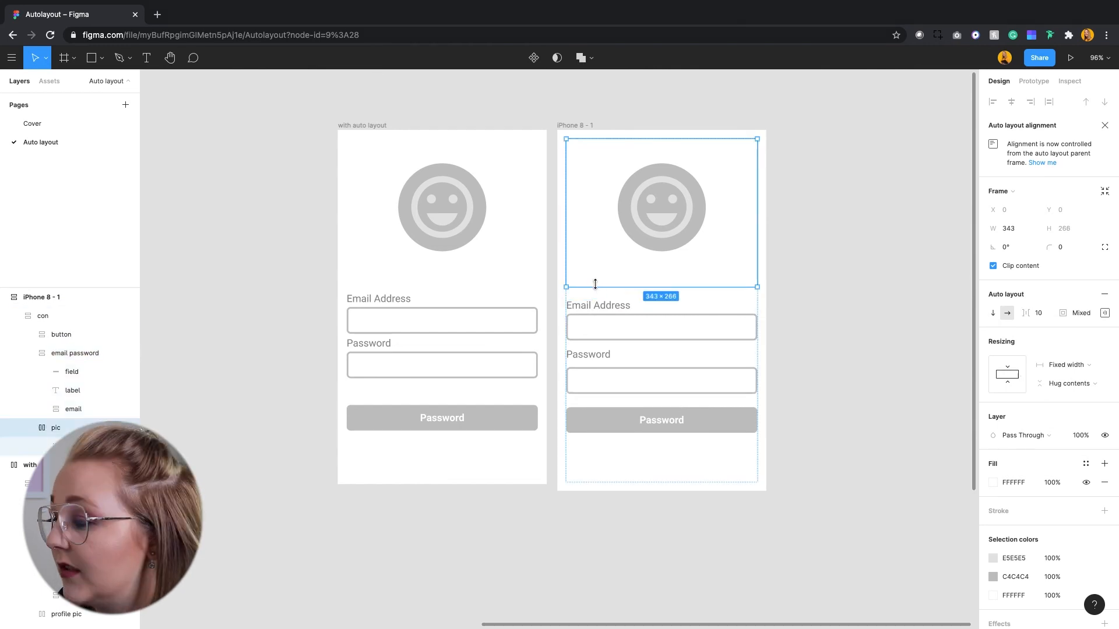
{"action": "left_click", "coordinate": [1105, 313]}
{"action": "left_click", "coordinate": [1065, 391]}
{"action": "key", "text": "shift+Down"}
{"action": "key", "text": "shift+Down"}
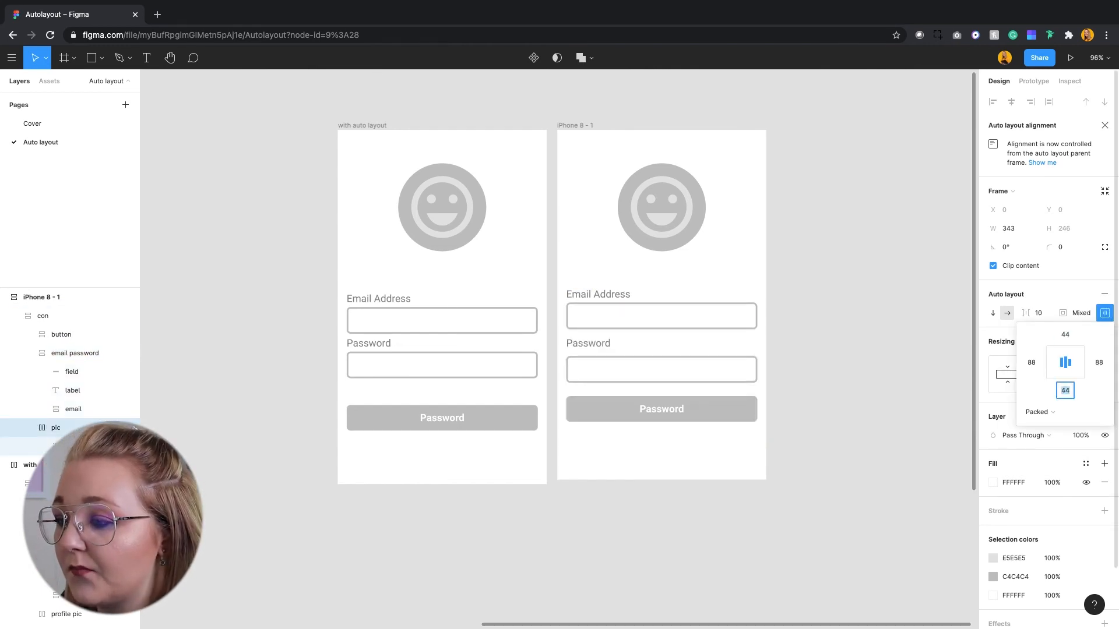
{"action": "key", "text": "shift+Up"}
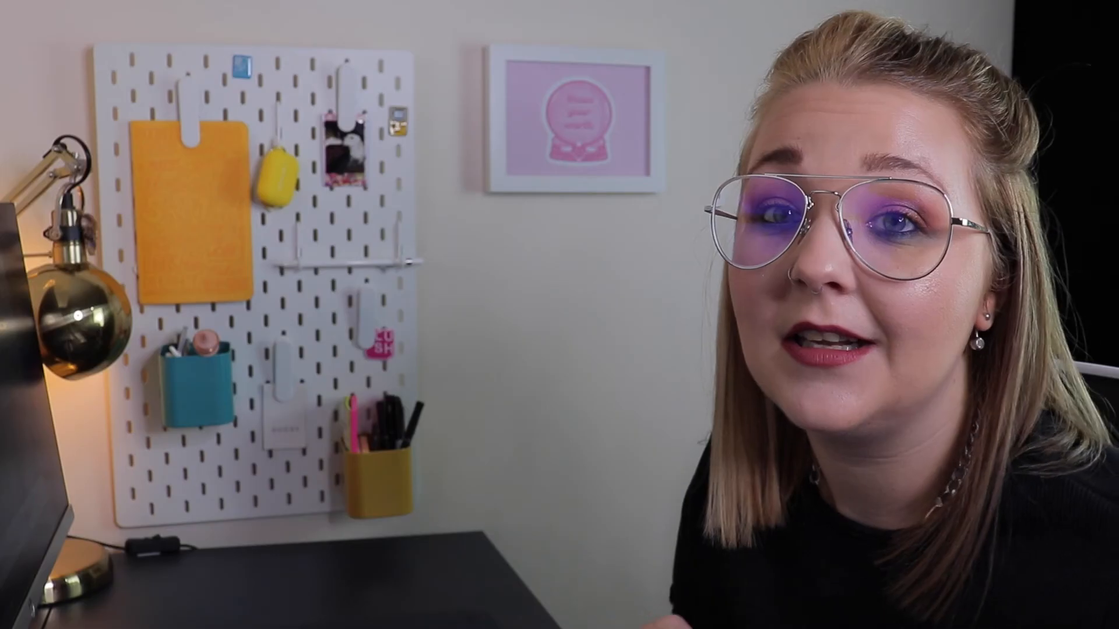